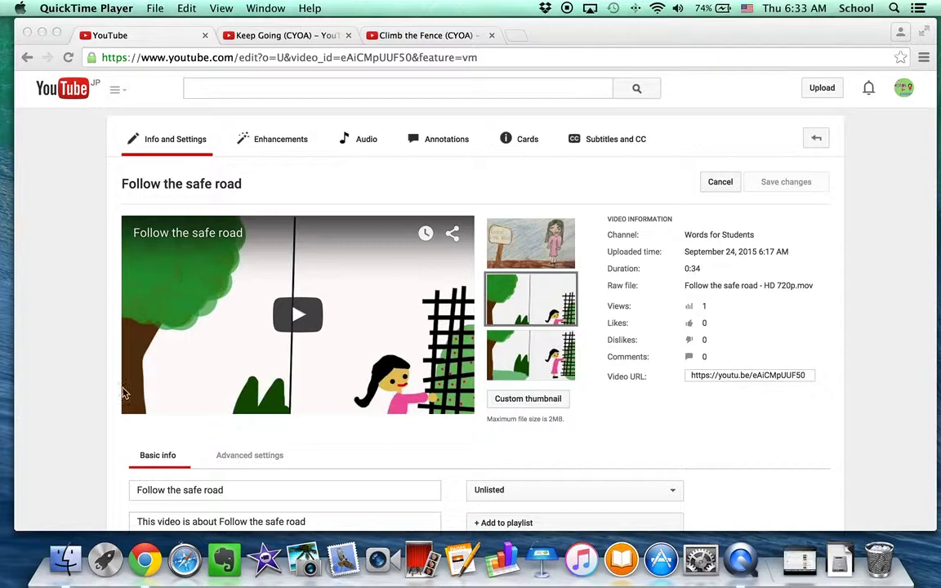
Review the Keep Going and Climb the Fence (CYOA) pages, then return to Follow the safe road
{"action": "left_click", "coordinate": [282, 38]}
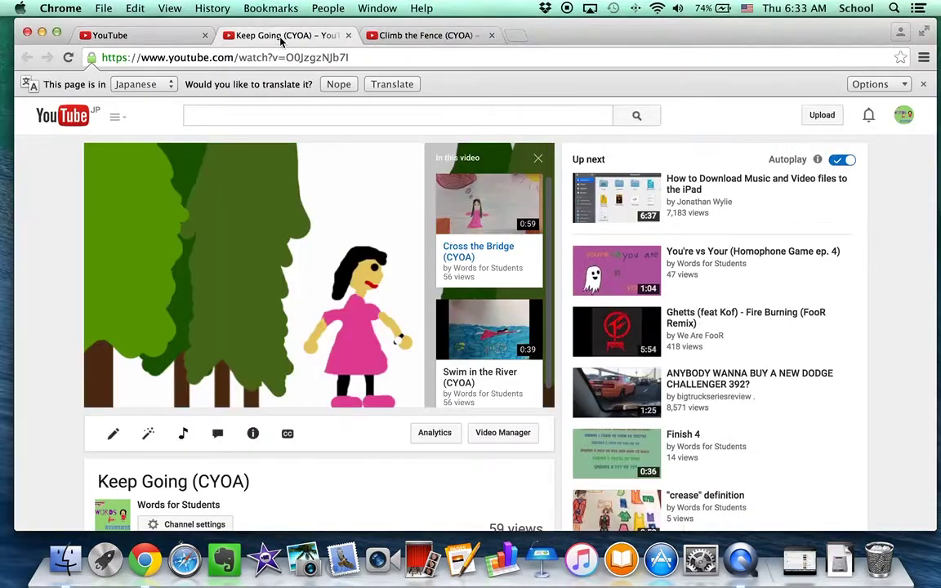
{"action": "left_click", "coordinate": [410, 36]}
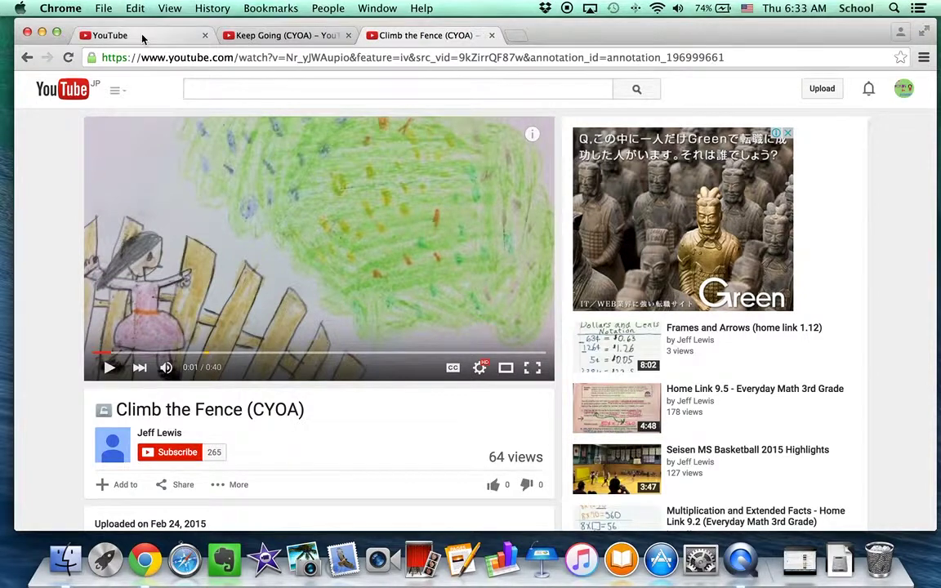
{"action": "left_click", "coordinate": [128, 33]}
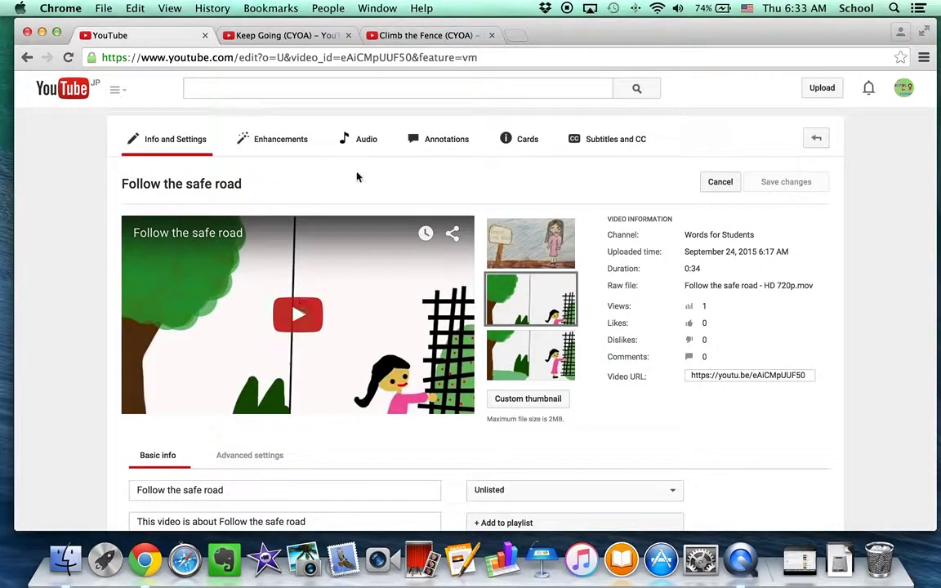
Open the annotations editor for Follow the safe road
{"action": "left_click", "coordinate": [445, 145]}
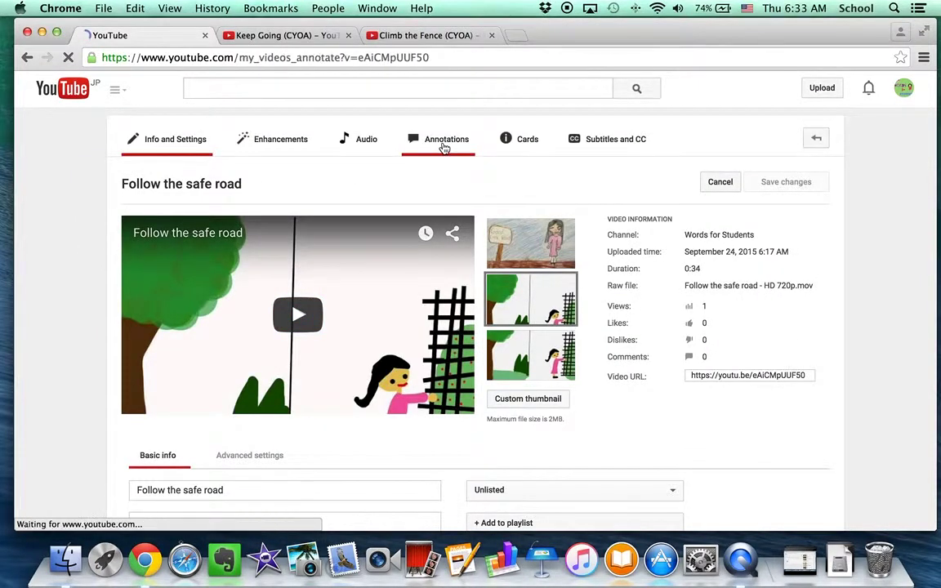
{"action": "scroll", "coordinate": [399, 330], "scroll_direction": "down", "scroll_amount": 5}
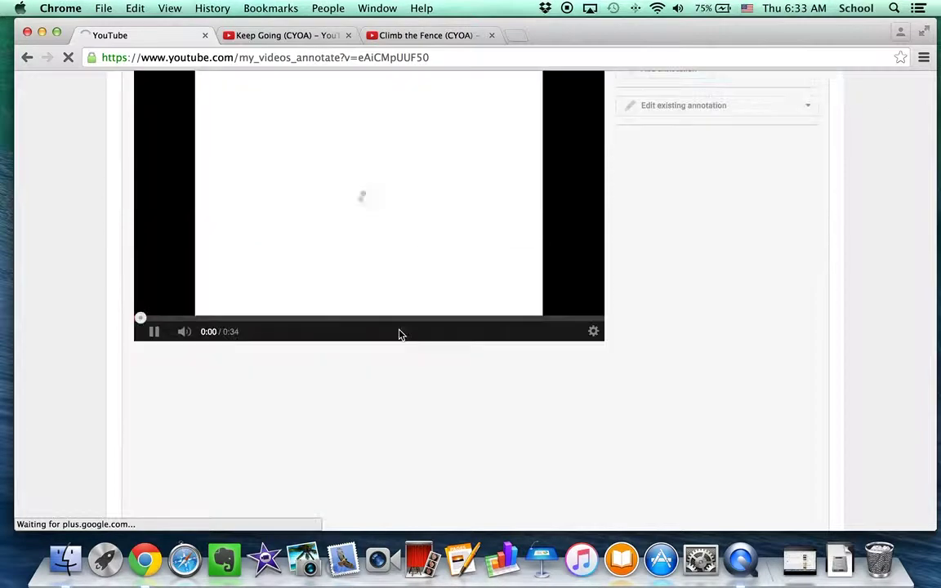
{"action": "scroll", "coordinate": [245, 323], "scroll_direction": "up", "scroll_amount": 1}
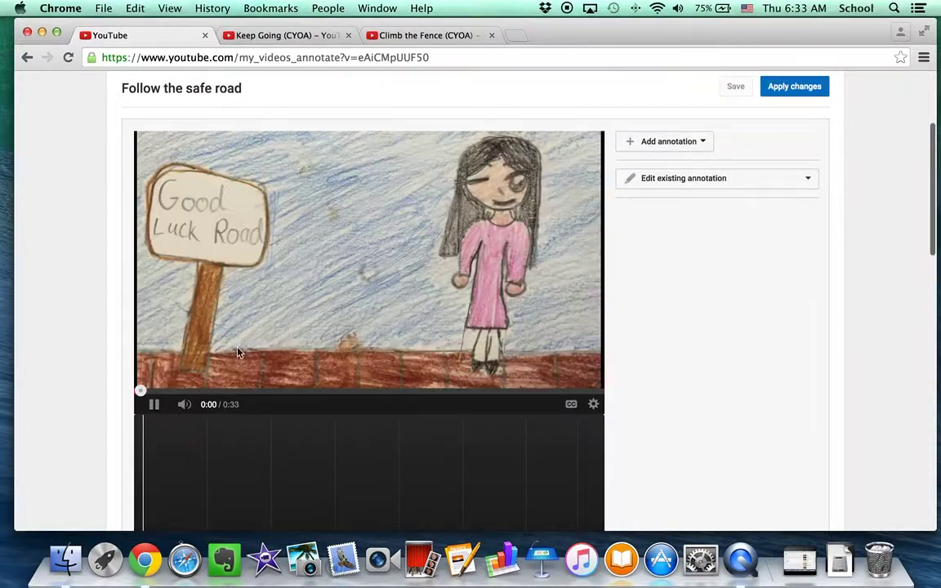
Scrub the video around 0:14–0:17 and pause it at 0:15, where the girl reaches the fence
{"action": "left_click", "coordinate": [153, 406]}
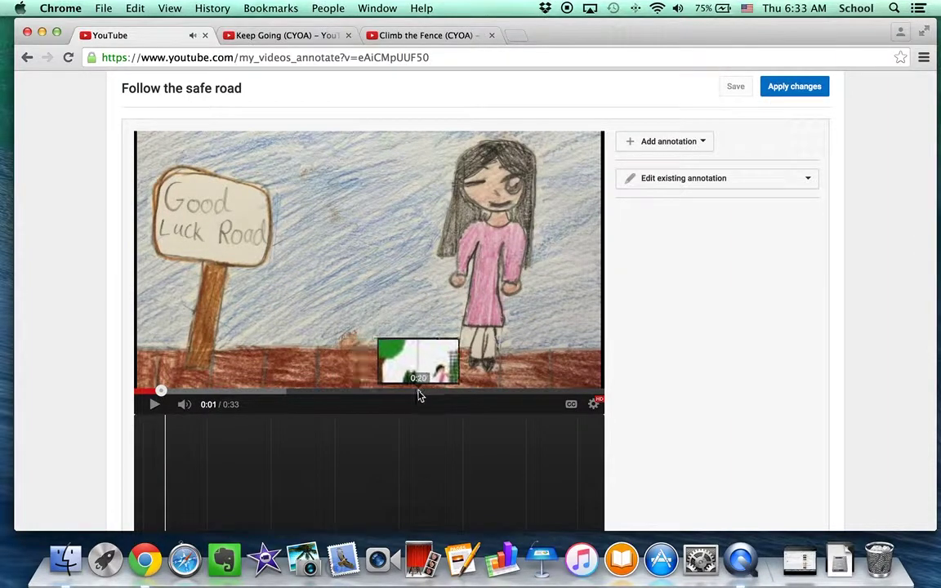
{"action": "left_click", "coordinate": [382, 393]}
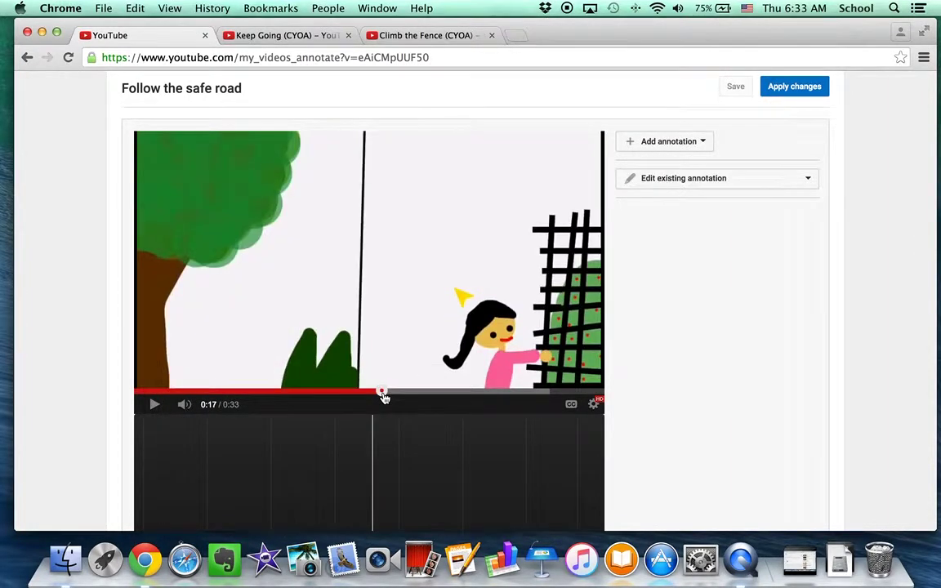
{"action": "left_click_drag", "start_coordinate": [384, 397], "coordinate": [376, 391]}
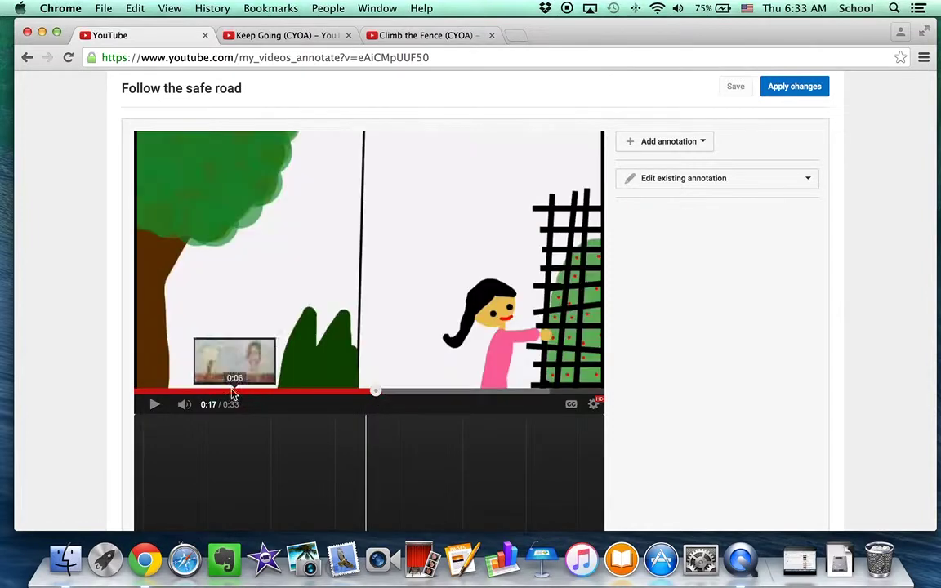
{"action": "left_click", "coordinate": [156, 406]}
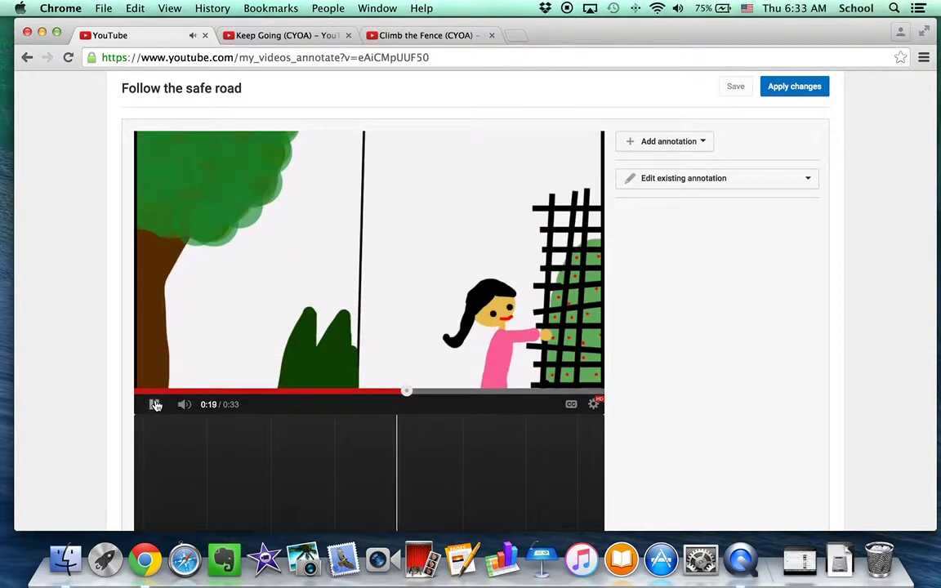
{"action": "left_click", "coordinate": [339, 393]}
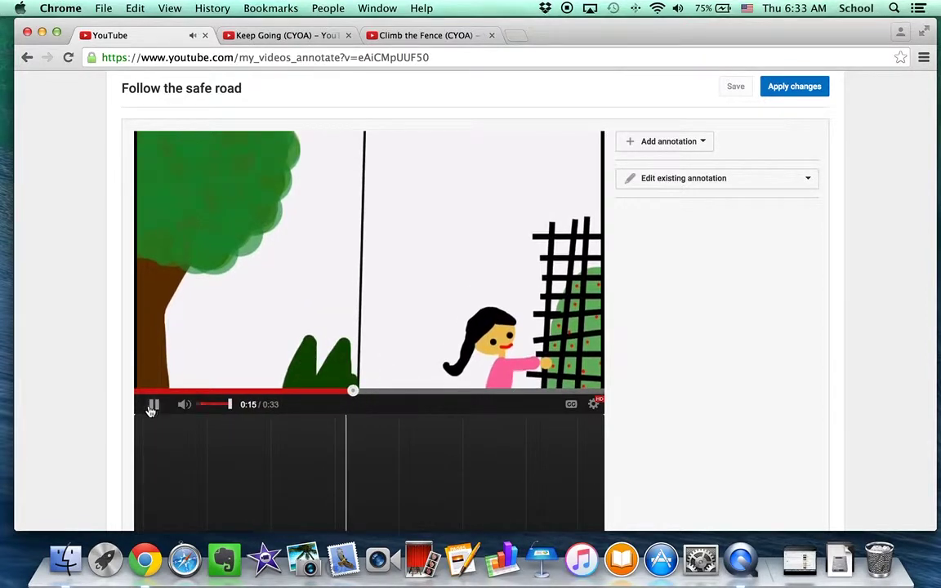
{"action": "left_click", "coordinate": [153, 406]}
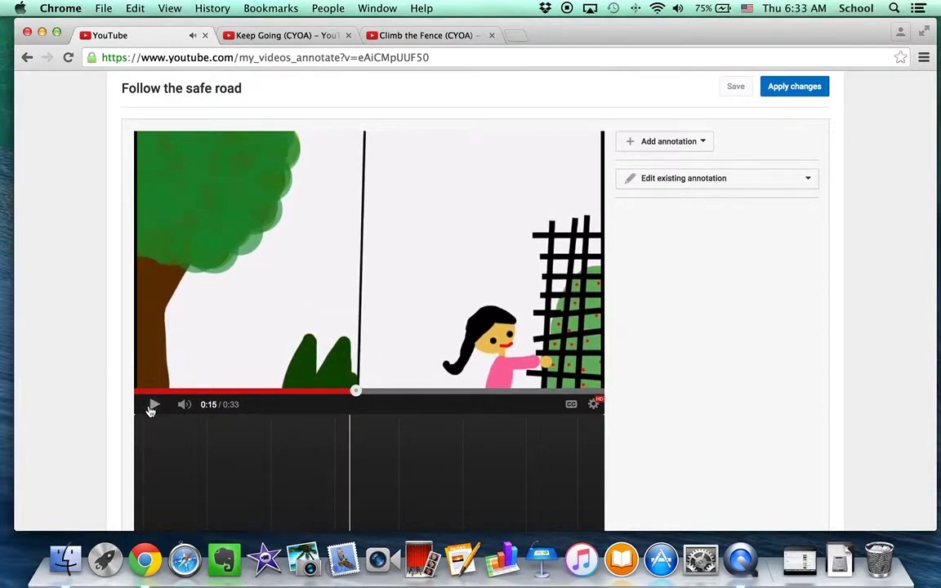
{"action": "scroll", "coordinate": [296, 444], "scroll_direction": "down", "scroll_amount": 3}
{"action": "scroll", "coordinate": [296, 444], "scroll_direction": "up", "scroll_amount": 1}
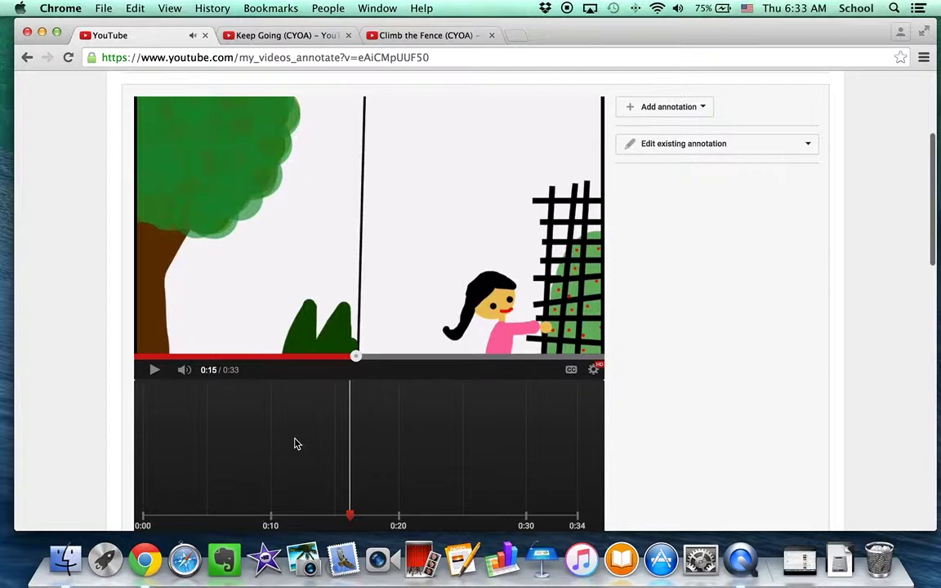
{"action": "scroll", "coordinate": [428, 414], "scroll_direction": "up", "scroll_amount": 1}
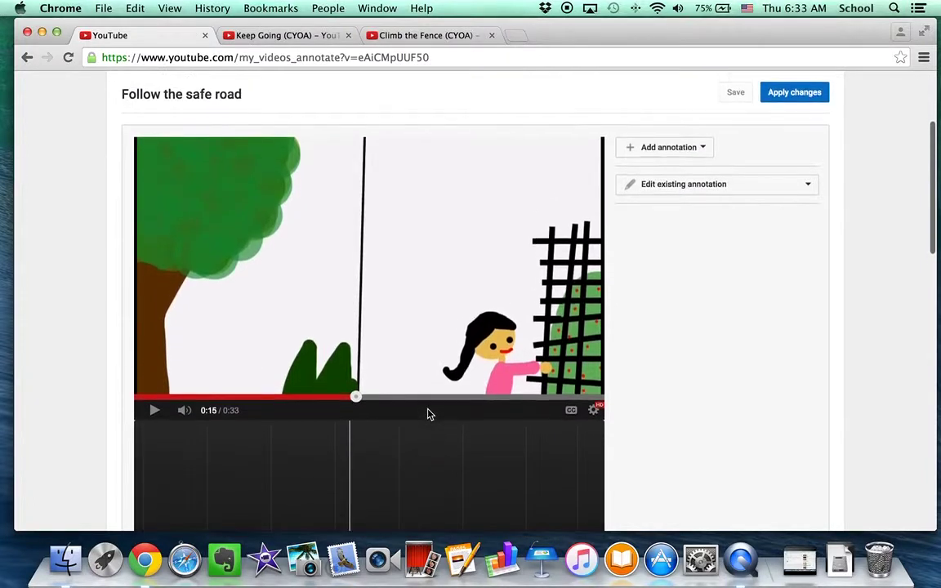
Add a Spotlight annotation, stretch it over the fence and girl, and fill it red
{"action": "left_click", "coordinate": [699, 146]}
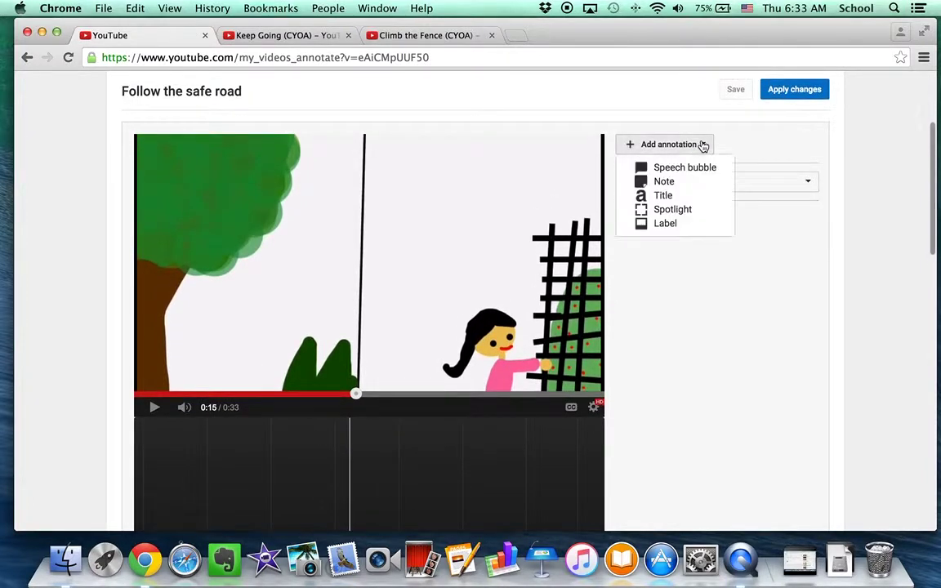
{"action": "left_click", "coordinate": [663, 210]}
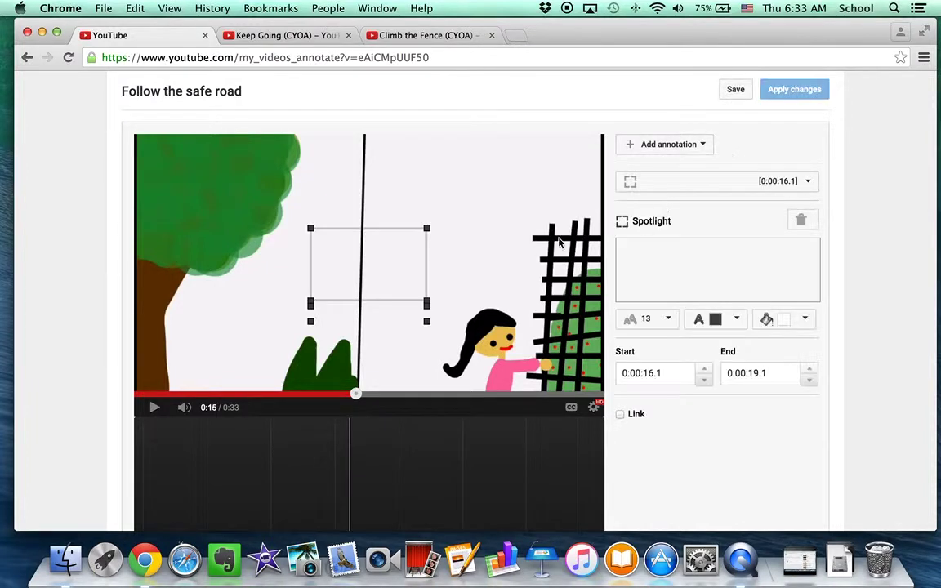
{"action": "left_click_drag", "start_coordinate": [393, 270], "coordinate": [565, 258]}
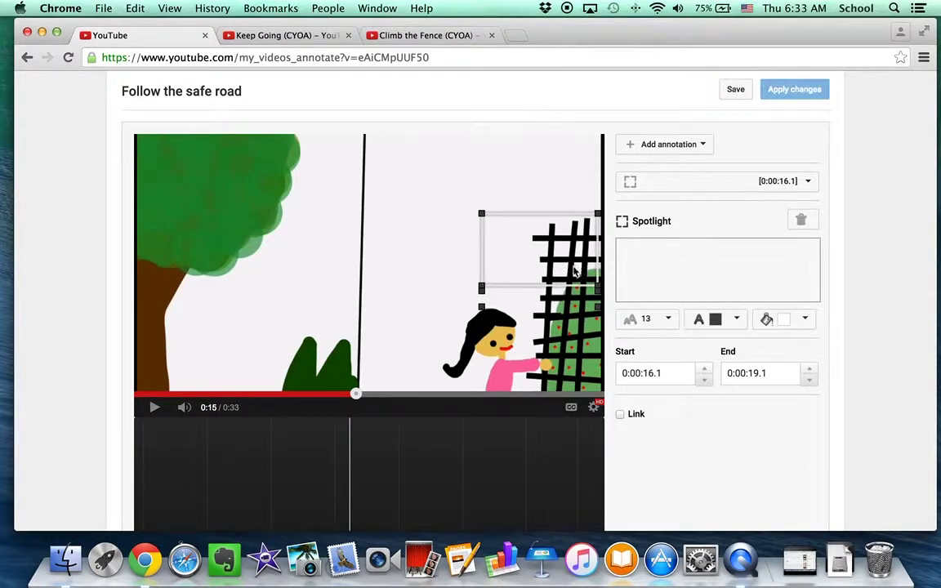
{"action": "left_click_drag", "start_coordinate": [597, 290], "coordinate": [599, 392]}
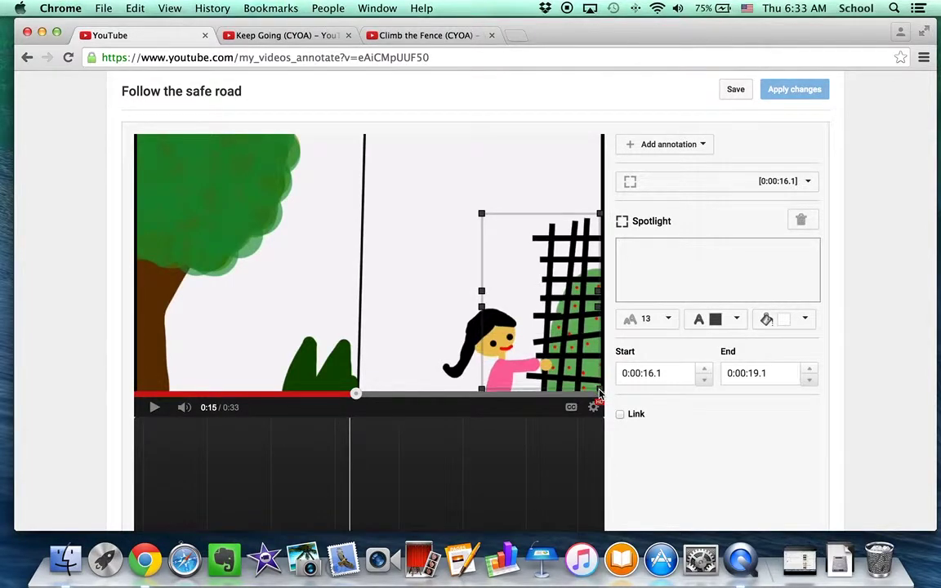
{"action": "left_click", "coordinate": [807, 321]}
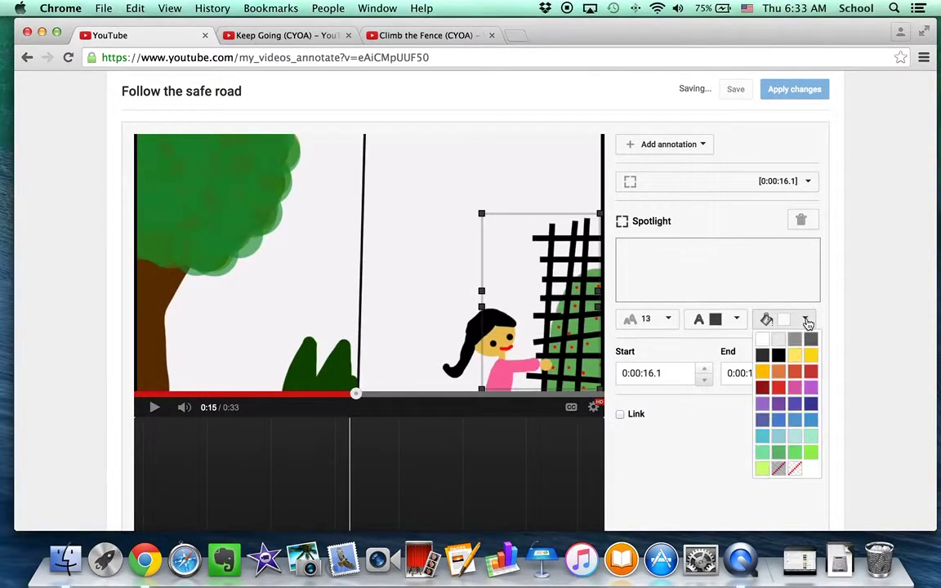
{"action": "left_click", "coordinate": [779, 390]}
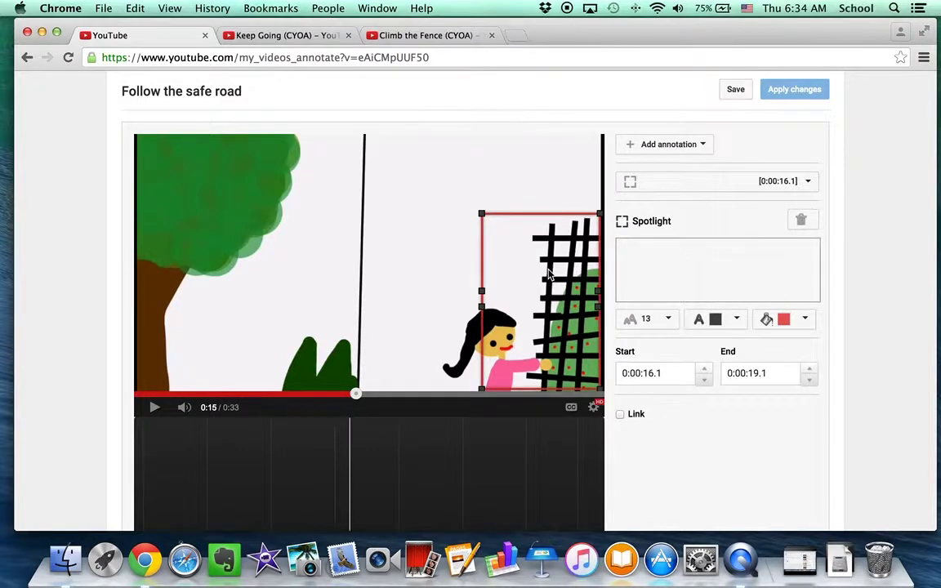
Link the spotlight to the Climb the Fence video by pasting its copied URL
{"action": "left_click", "coordinate": [620, 415]}
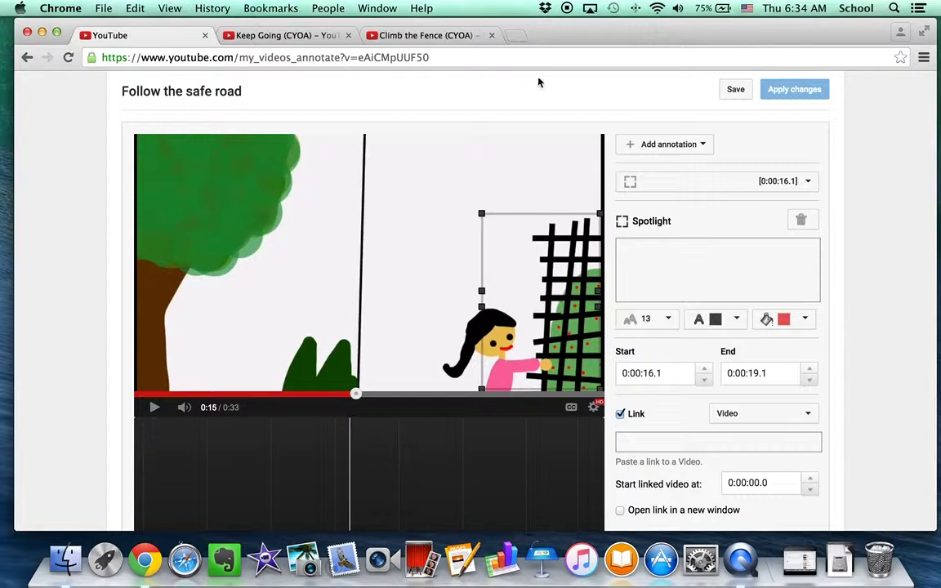
{"action": "left_click", "coordinate": [401, 40]}
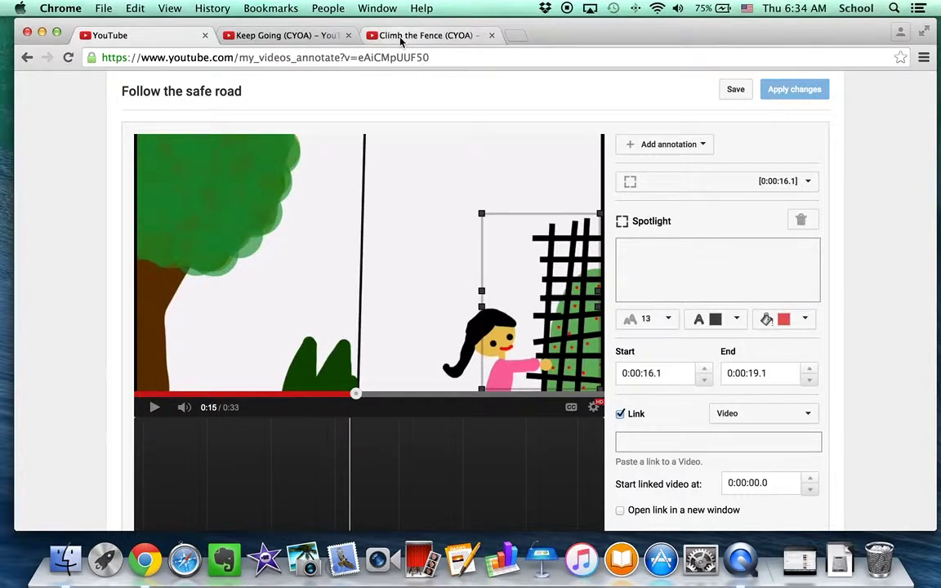
{"action": "left_click", "coordinate": [357, 63]}
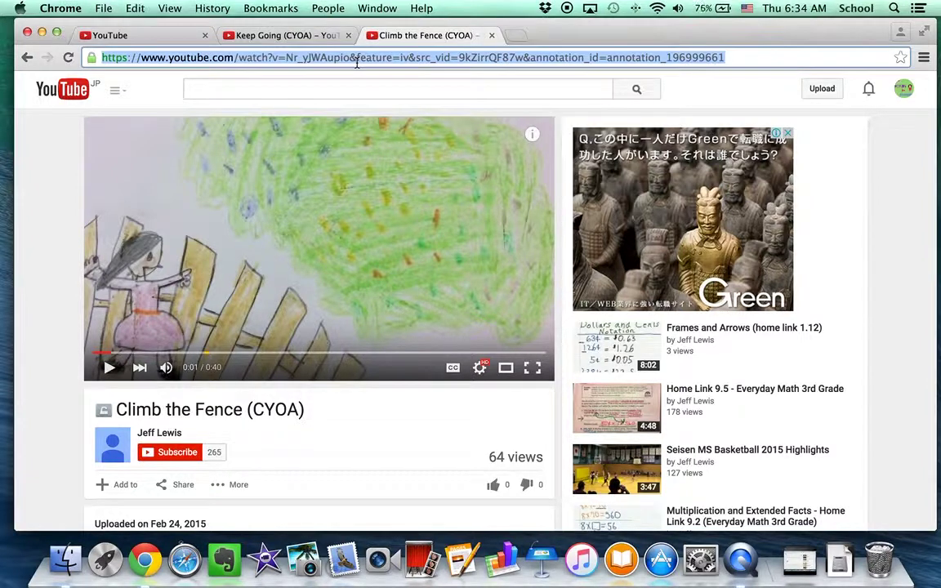
{"action": "left_click", "coordinate": [276, 36]}
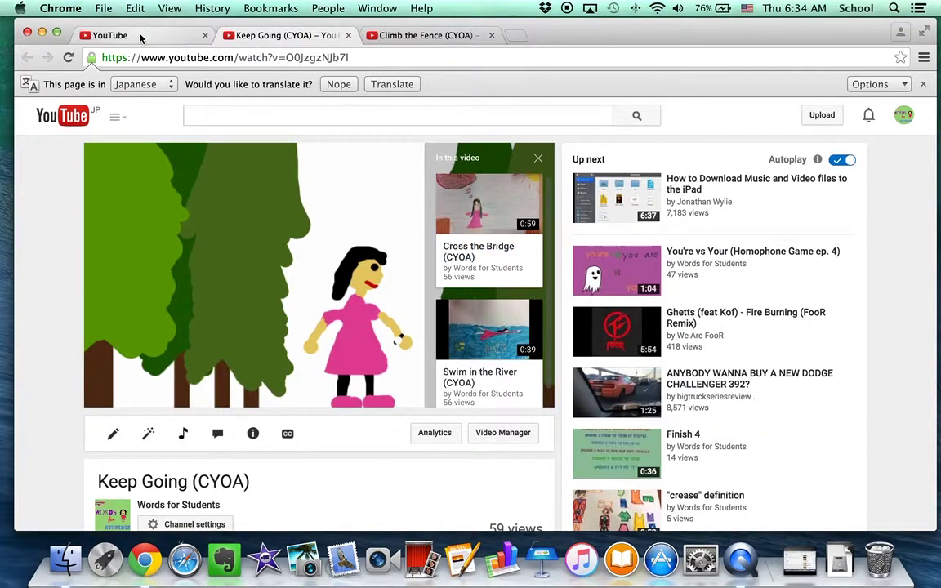
{"action": "left_click", "coordinate": [110, 36]}
{"action": "left_click", "coordinate": [653, 446]}
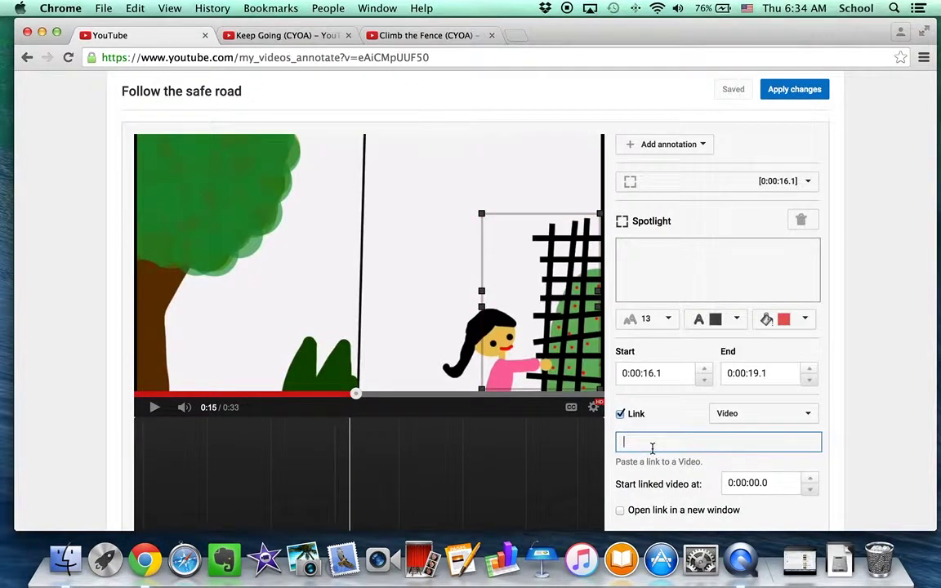
{"action": "key", "text": "super+v"}
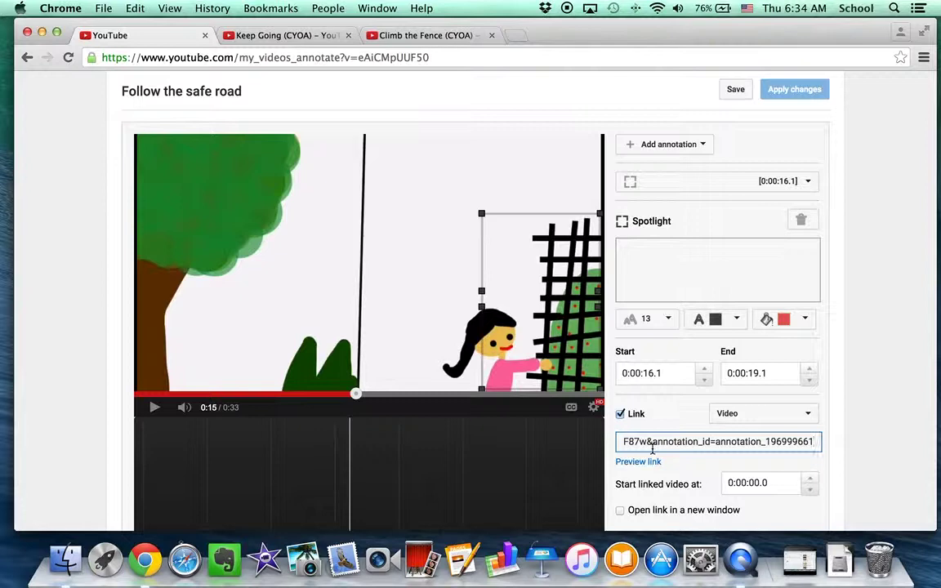
Extend the spotlight's timeline bar so it lasts from 0:16.1 to 0:33.9
{"action": "scroll", "coordinate": [653, 446], "scroll_direction": "down", "scroll_amount": 2}
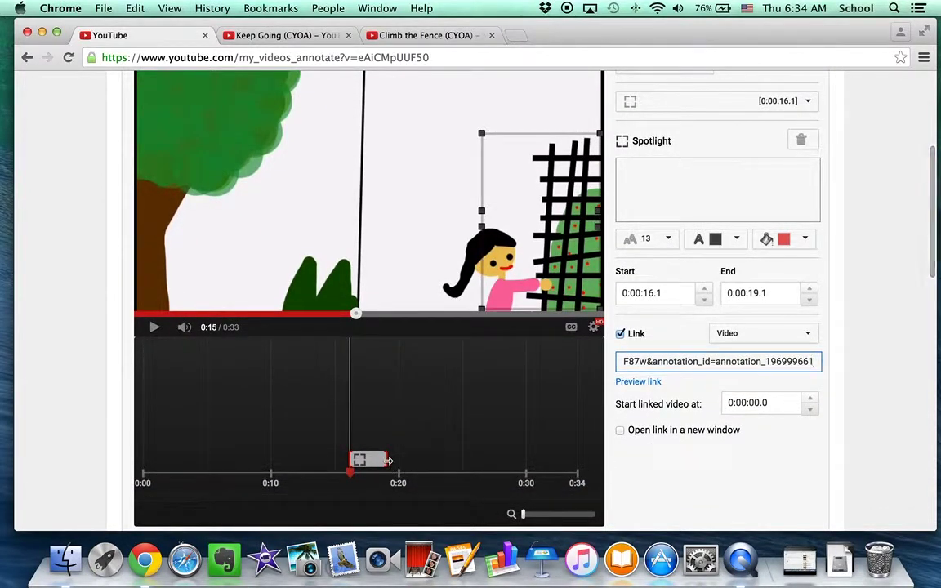
{"action": "left_click_drag", "start_coordinate": [389, 462], "coordinate": [586, 471]}
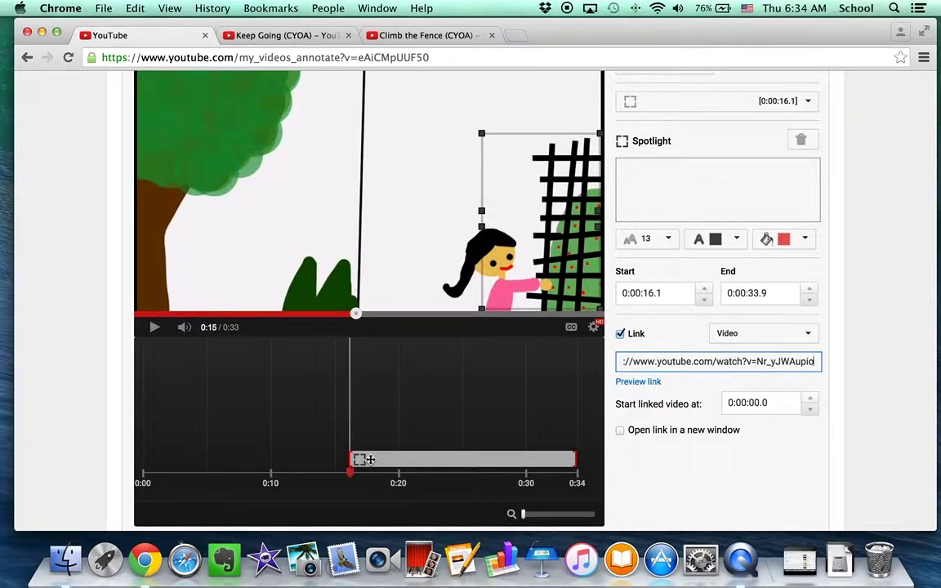
{"action": "scroll", "coordinate": [453, 426], "scroll_direction": "up", "scroll_amount": 3}
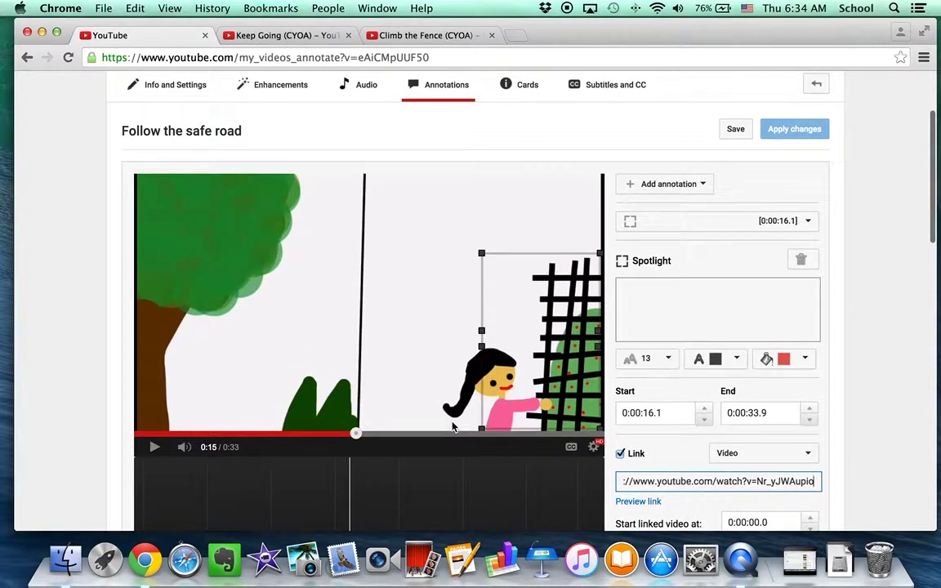
Add a second red Spotlight covering the tree trunk and bushes
{"action": "left_click", "coordinate": [705, 186]}
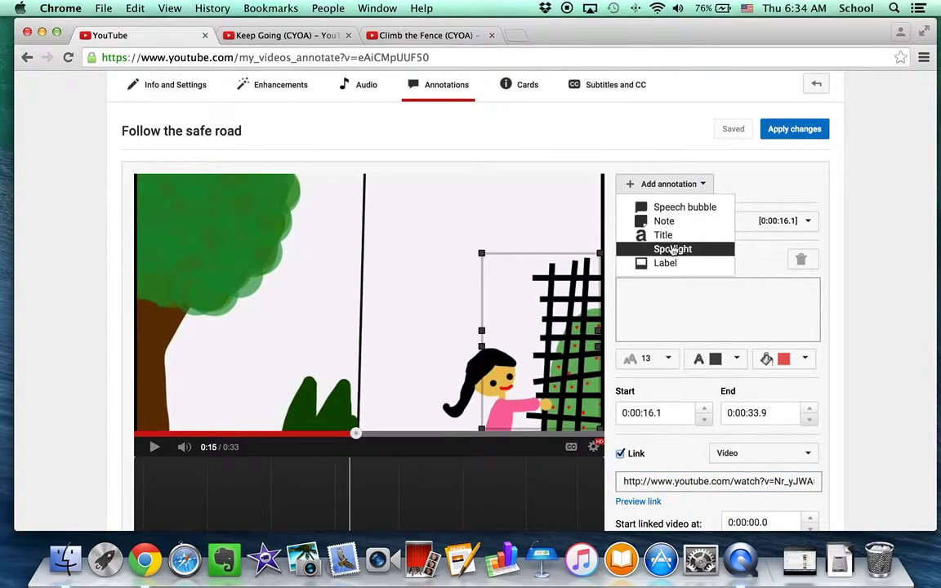
{"action": "left_click", "coordinate": [672, 250]}
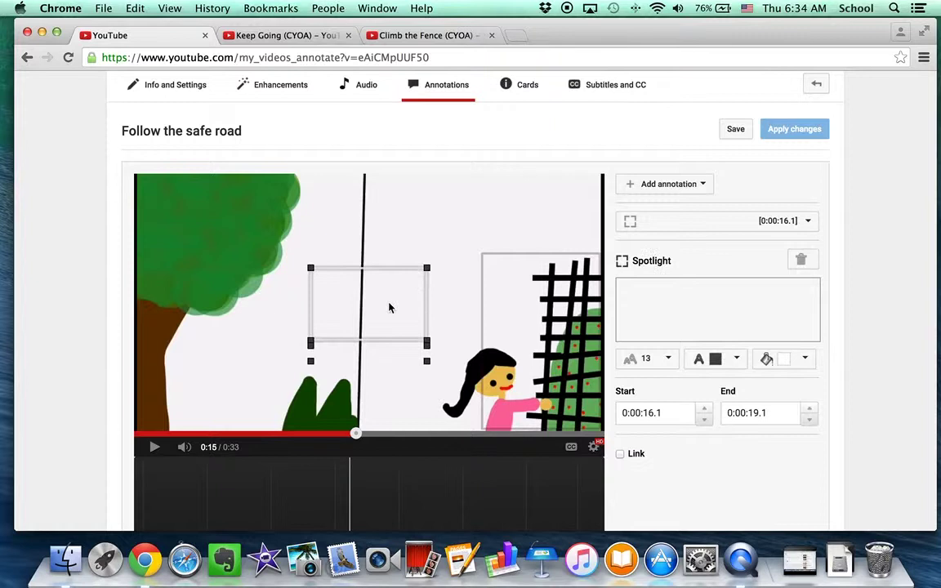
{"action": "mouse_move", "coordinate": [384, 308]}
{"action": "left_mouse_down"}
{"action": "mouse_move", "coordinate": [208, 349]}
{"action": "mouse_move", "coordinate": [213, 355]}
{"action": "left_mouse_up"}
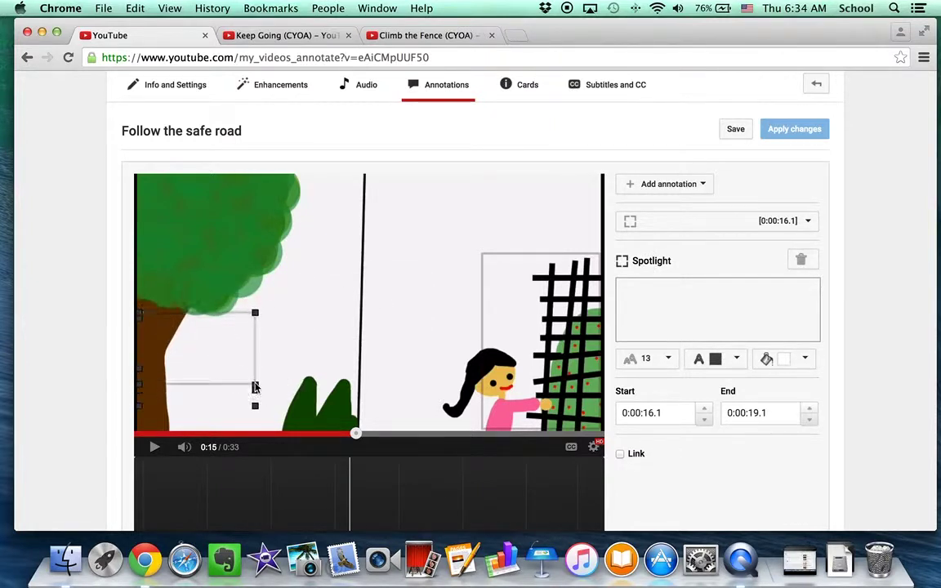
{"action": "left_click_drag", "start_coordinate": [255, 387], "coordinate": [339, 430]}
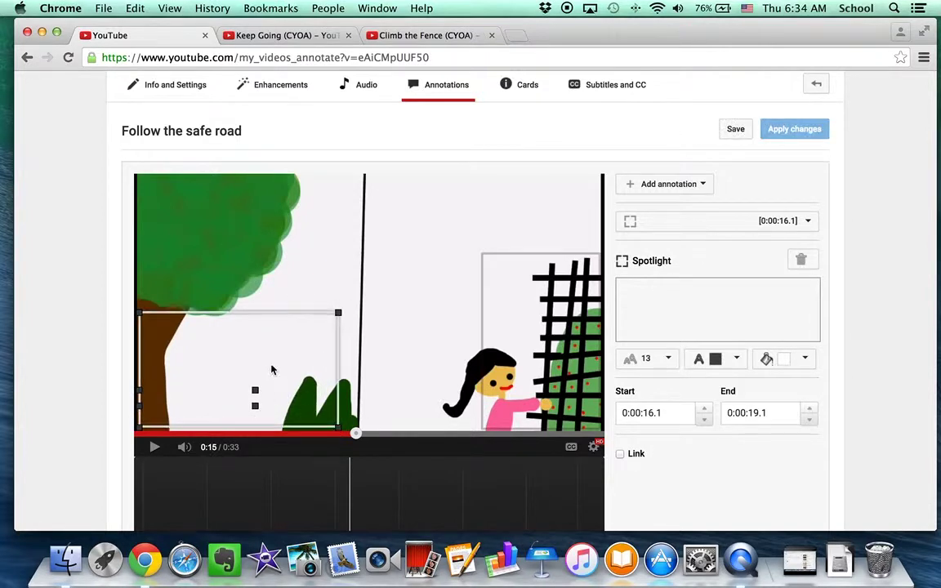
{"action": "left_click_drag", "start_coordinate": [269, 371], "coordinate": [281, 371]}
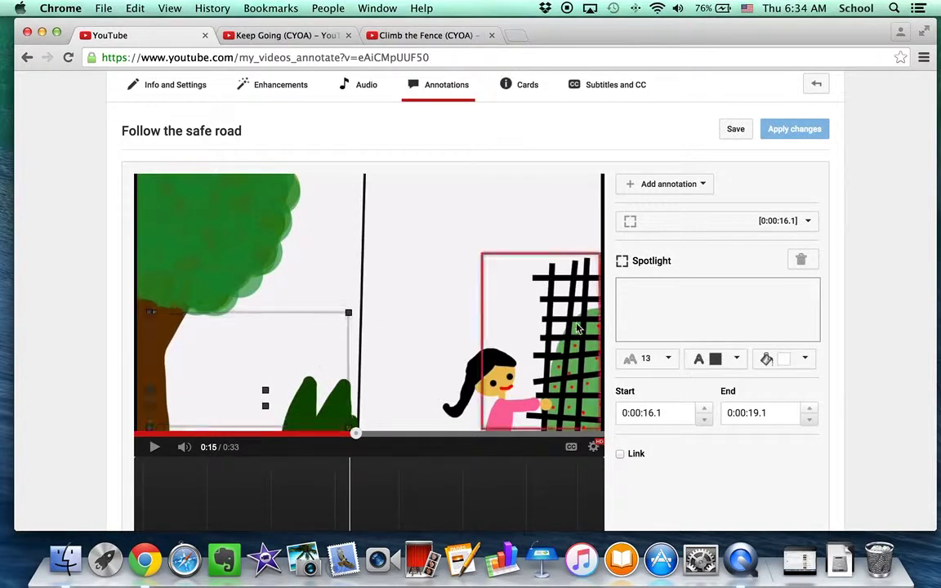
{"action": "left_click", "coordinate": [808, 360]}
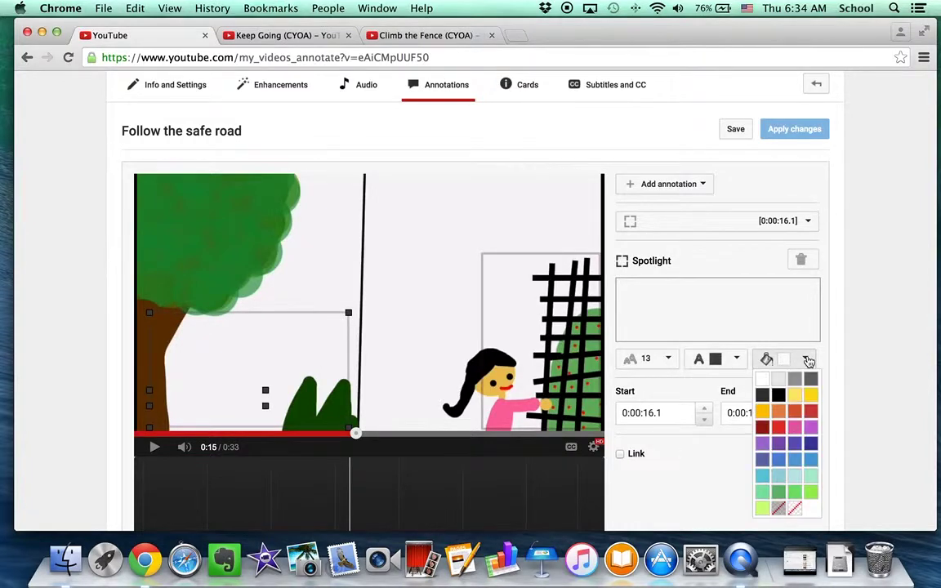
{"action": "left_click", "coordinate": [780, 428]}
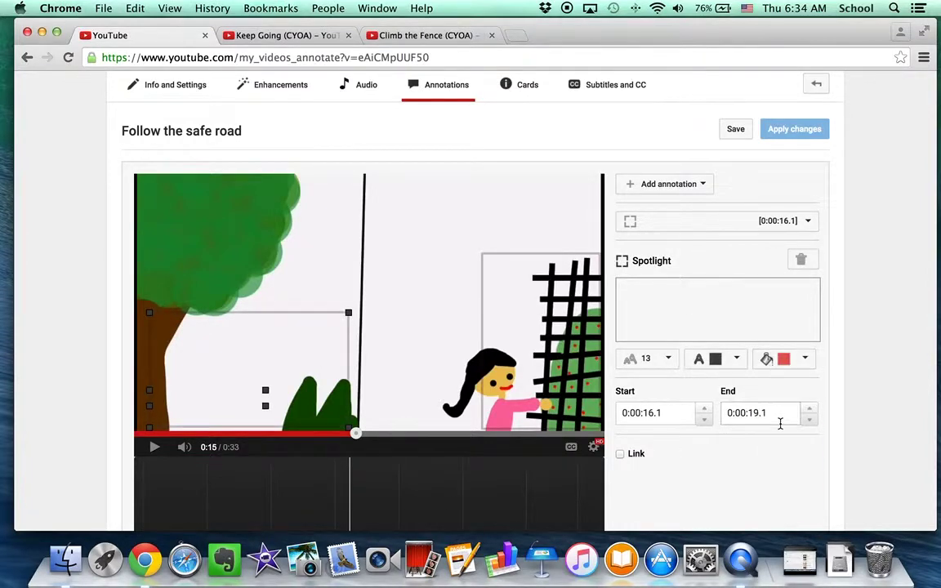
Link the tree spotlight to Keep Going (CYOA) by pasting that video's URL
{"action": "left_click", "coordinate": [620, 454]}
{"action": "scroll", "coordinate": [656, 460], "scroll_direction": "down", "scroll_amount": 1}
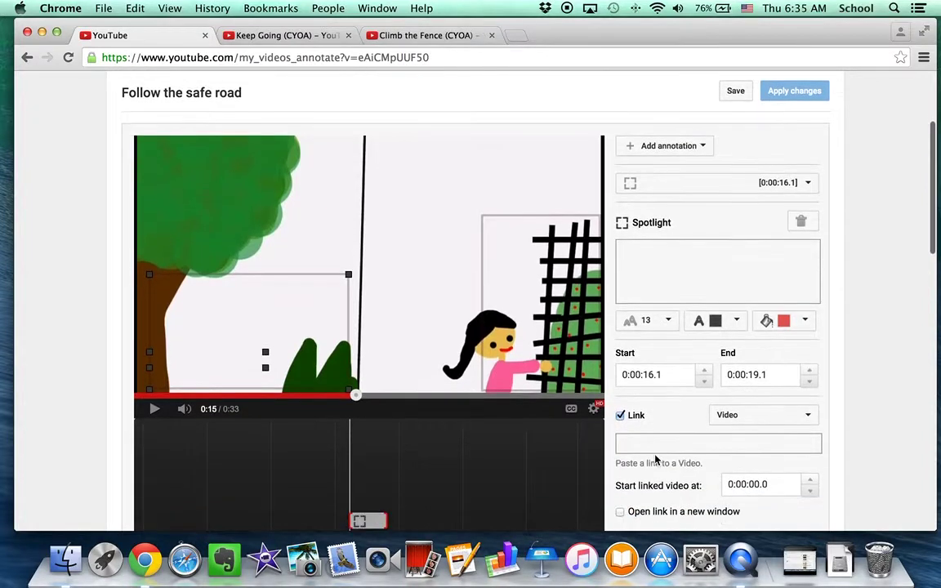
{"action": "left_click", "coordinate": [249, 36]}
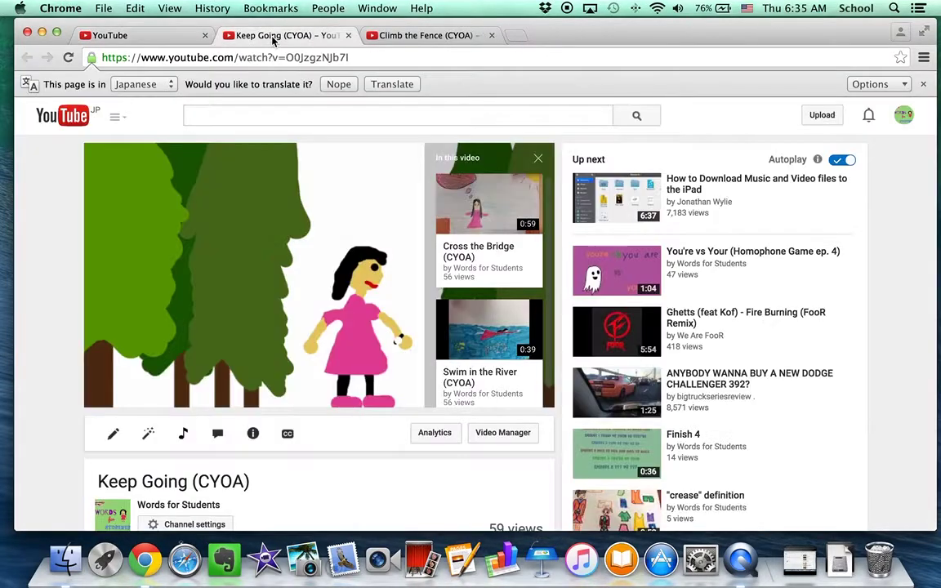
{"action": "left_click", "coordinate": [285, 60]}
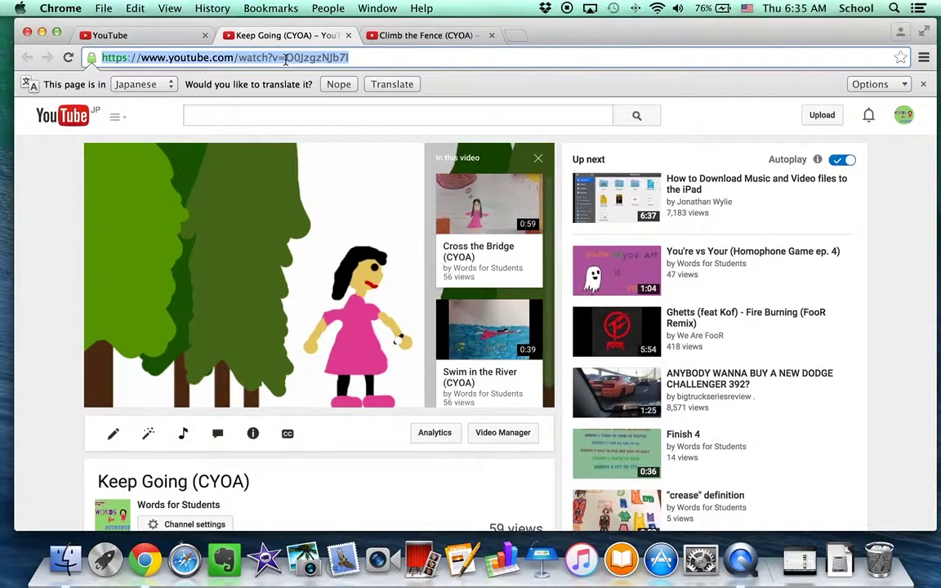
{"action": "left_click", "coordinate": [154, 36]}
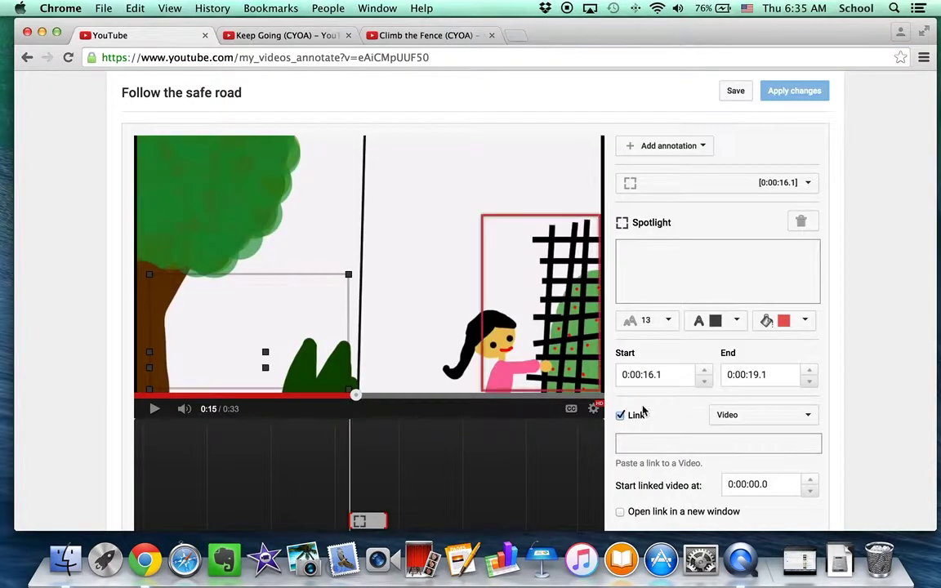
{"action": "left_click", "coordinate": [670, 444]}
{"action": "type", "text": "https://www.youtube.com/watch?v=OOJzgz6Ub7I"}
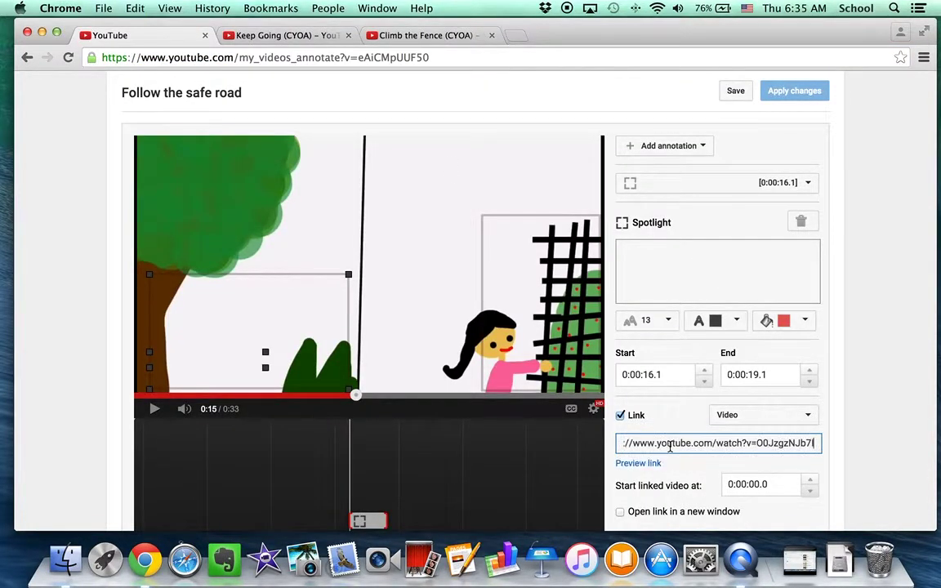
{"action": "scroll", "coordinate": [670, 450], "scroll_direction": "down", "scroll_amount": 5}
{"action": "scroll", "coordinate": [670, 451], "scroll_direction": "up", "scroll_amount": 10}
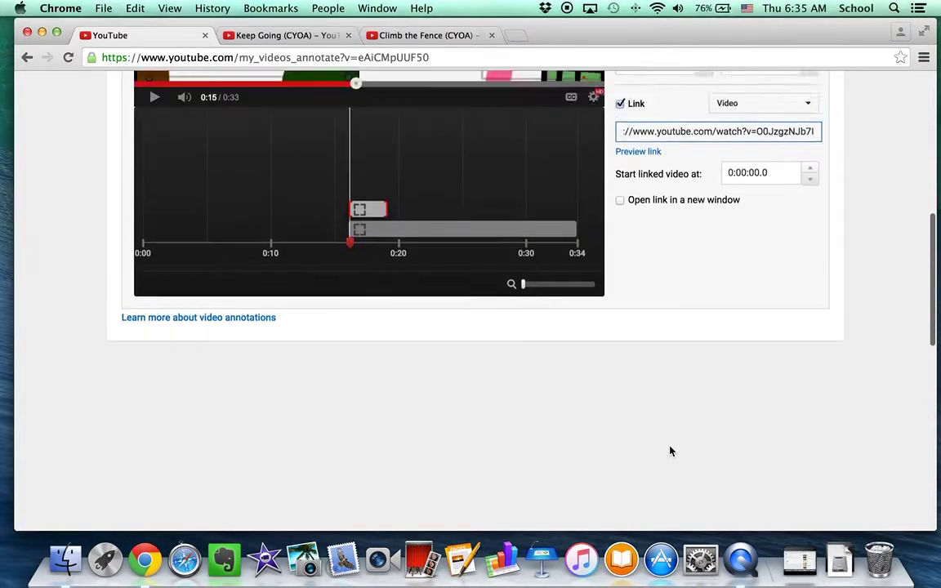
{"action": "scroll", "coordinate": [670, 448], "scroll_direction": "down", "scroll_amount": 2}
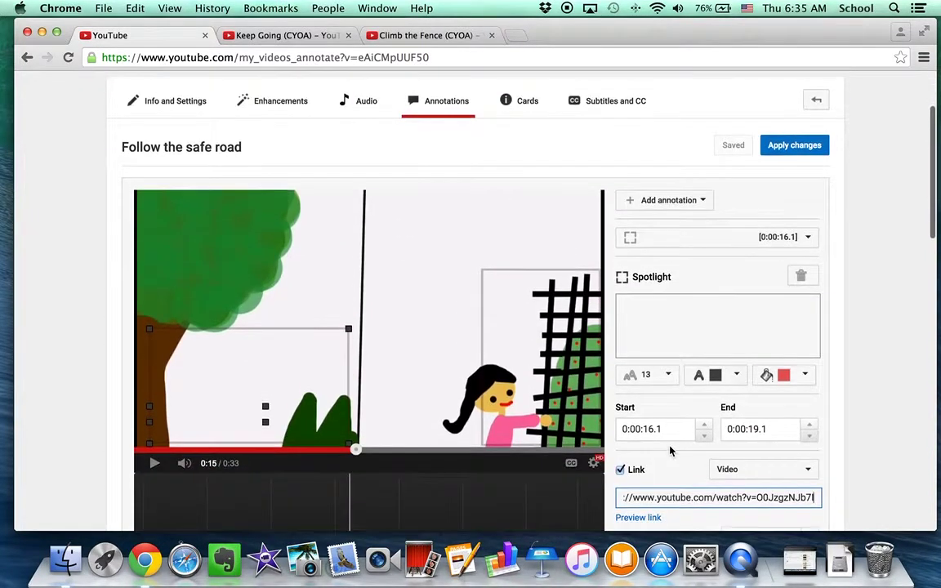
Apply the two spotlight annotations, then go to the Follow the safe road watch page
{"action": "left_click", "coordinate": [801, 149]}
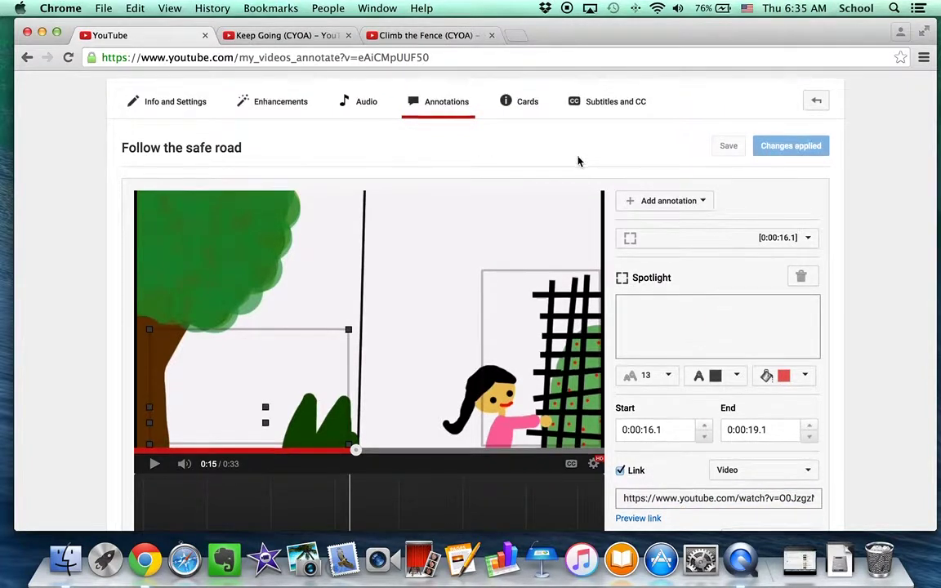
{"action": "scroll", "coordinate": [577, 160], "scroll_direction": "down", "scroll_amount": 3}
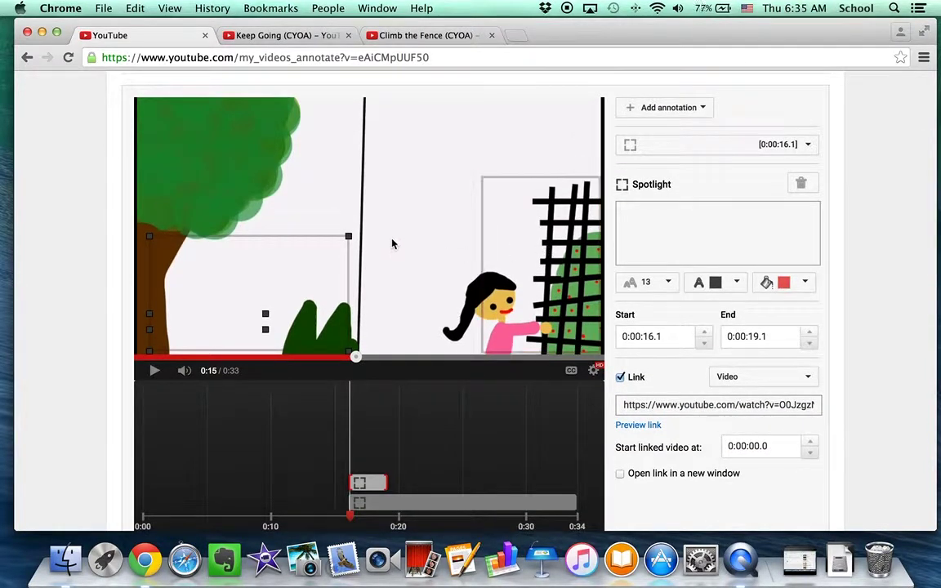
{"action": "scroll", "coordinate": [403, 233], "scroll_direction": "up", "scroll_amount": 5}
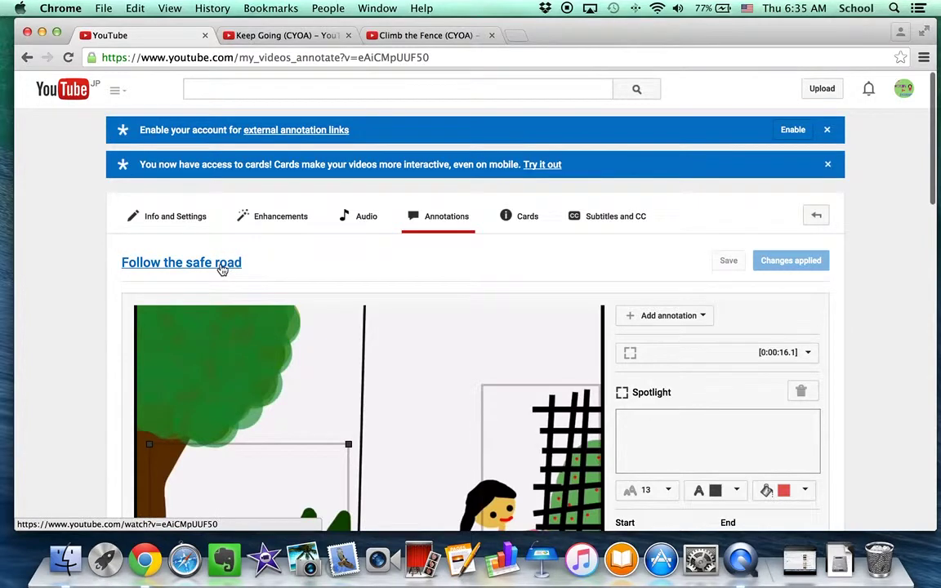
{"action": "left_click", "coordinate": [191, 265]}
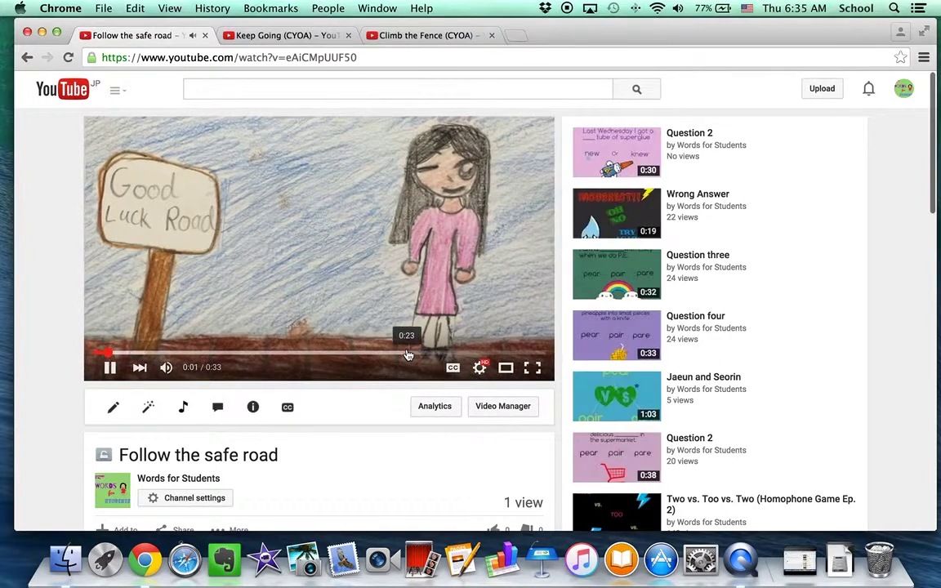
Check the red spotlights in playback between 0:23 and 0:26, pausing back at 0:19
{"action": "left_click", "coordinate": [408, 353]}
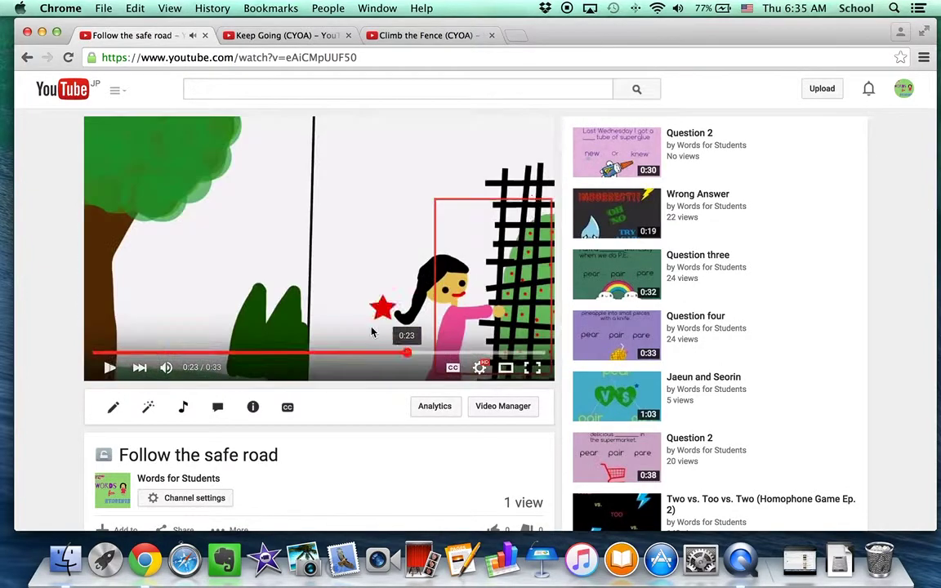
{"action": "left_click", "coordinate": [109, 367]}
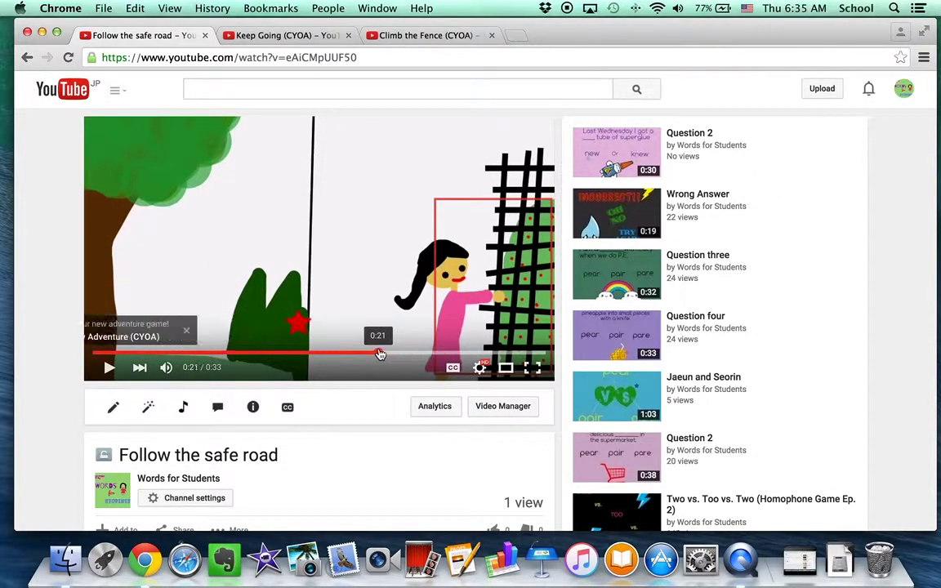
{"action": "left_click", "coordinate": [379, 353]}
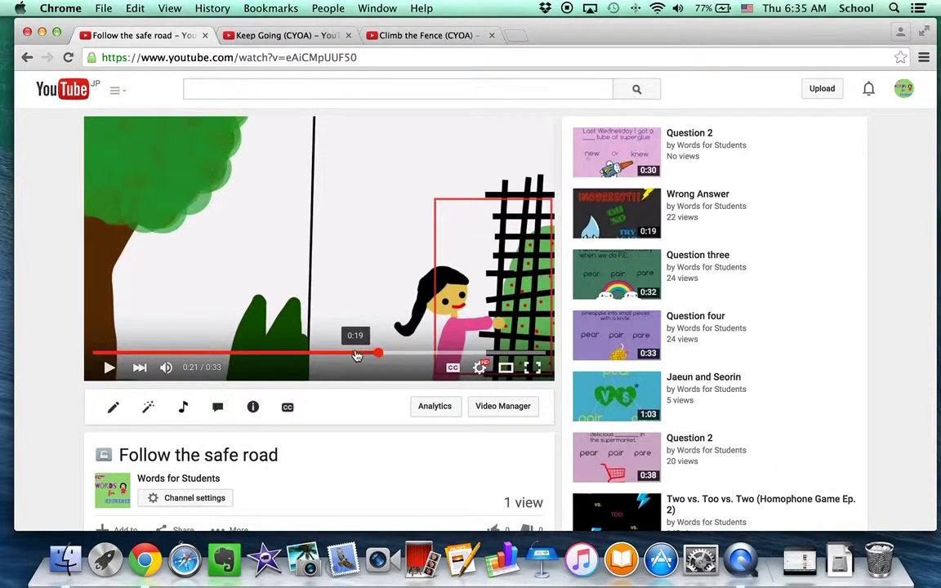
{"action": "left_click", "coordinate": [356, 355]}
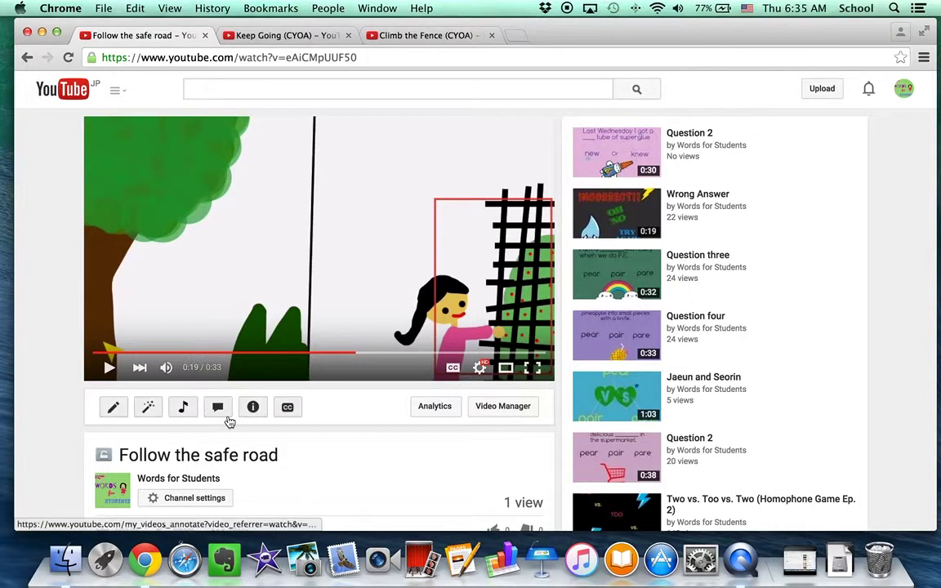
Reopen this video's annotations editor and pause the preview
{"action": "left_click", "coordinate": [217, 407]}
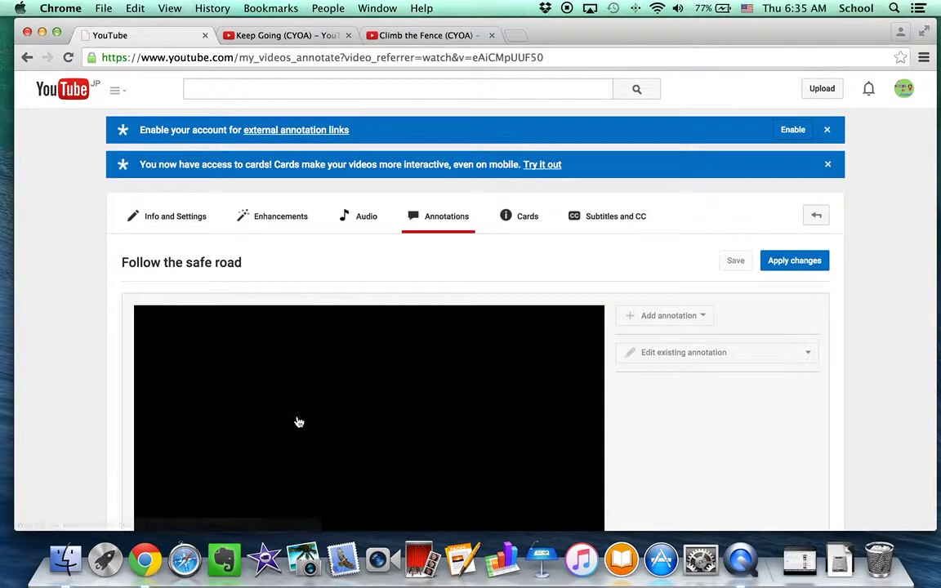
{"action": "scroll", "coordinate": [340, 428], "scroll_direction": "down", "scroll_amount": 5}
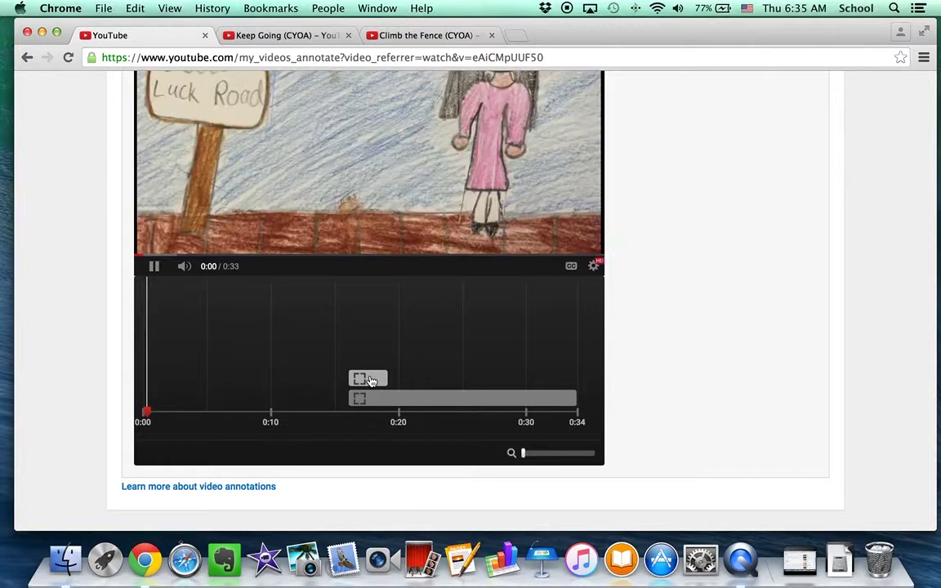
{"action": "left_click", "coordinate": [155, 267]}
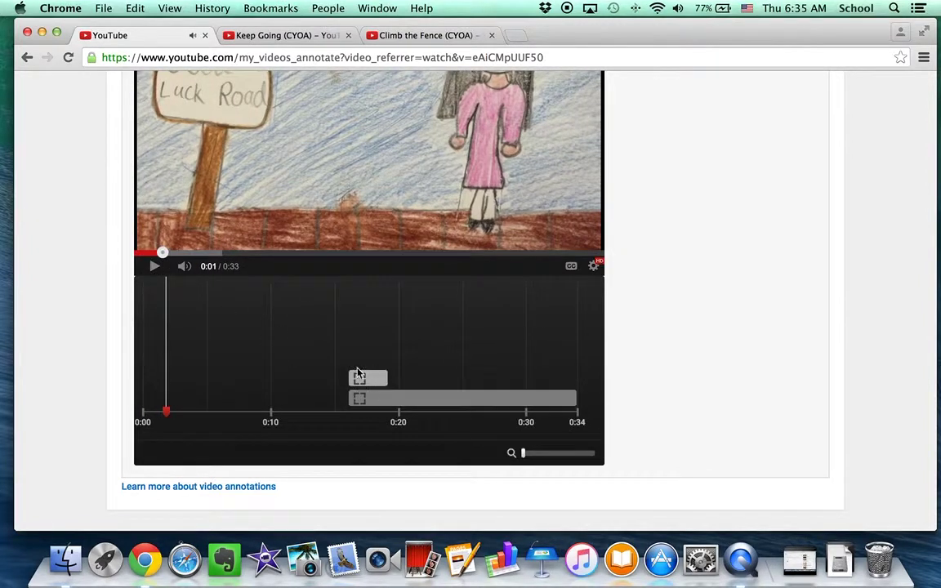
Stretch the tree spotlight to end at 0:33.9, save it and apply changes
{"action": "left_click", "coordinate": [368, 379]}
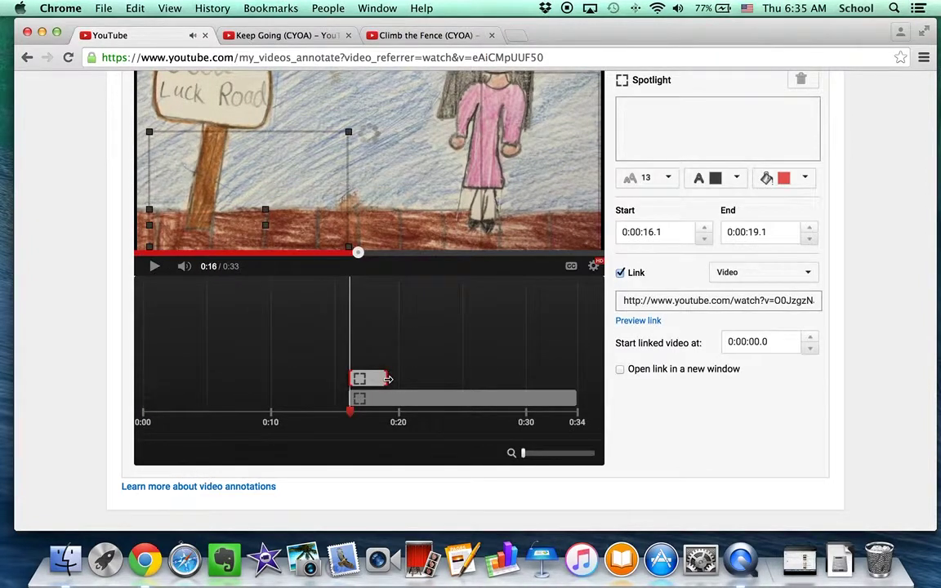
{"action": "mouse_move", "coordinate": [388, 379]}
{"action": "left_mouse_down"}
{"action": "mouse_move", "coordinate": [577, 385]}
{"action": "mouse_move", "coordinate": [578, 393]}
{"action": "left_mouse_up"}
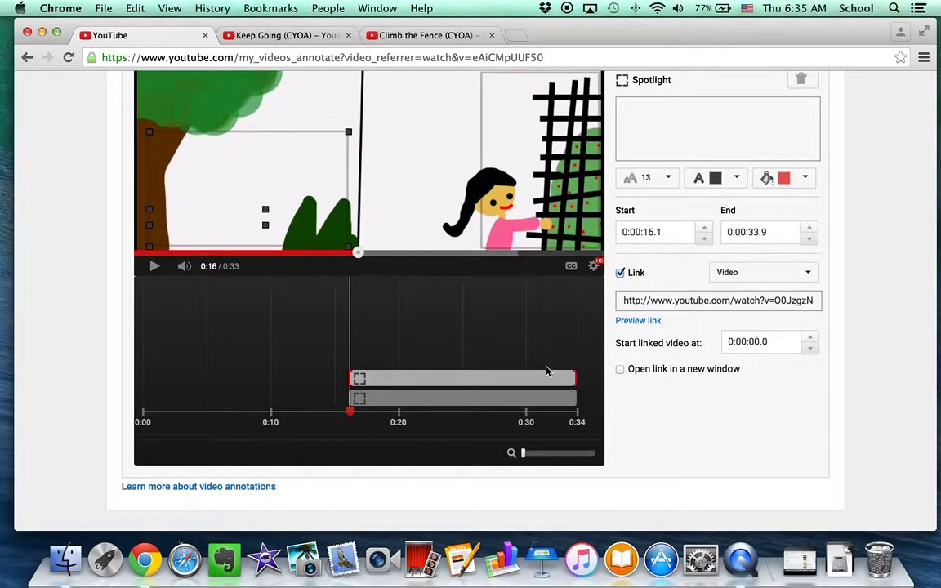
{"action": "scroll", "coordinate": [547, 372], "scroll_direction": "up", "scroll_amount": 5}
{"action": "left_click", "coordinate": [734, 260]}
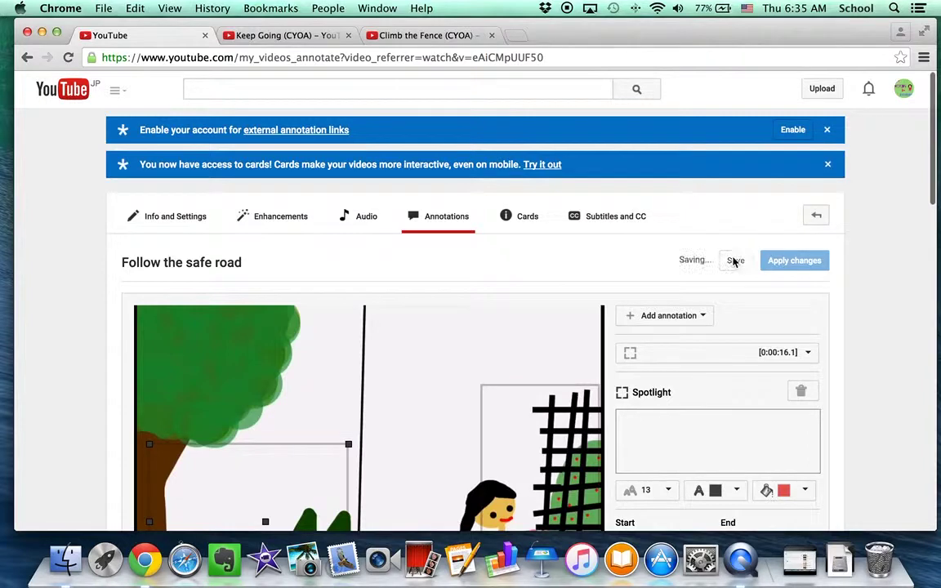
{"action": "left_click", "coordinate": [802, 261]}
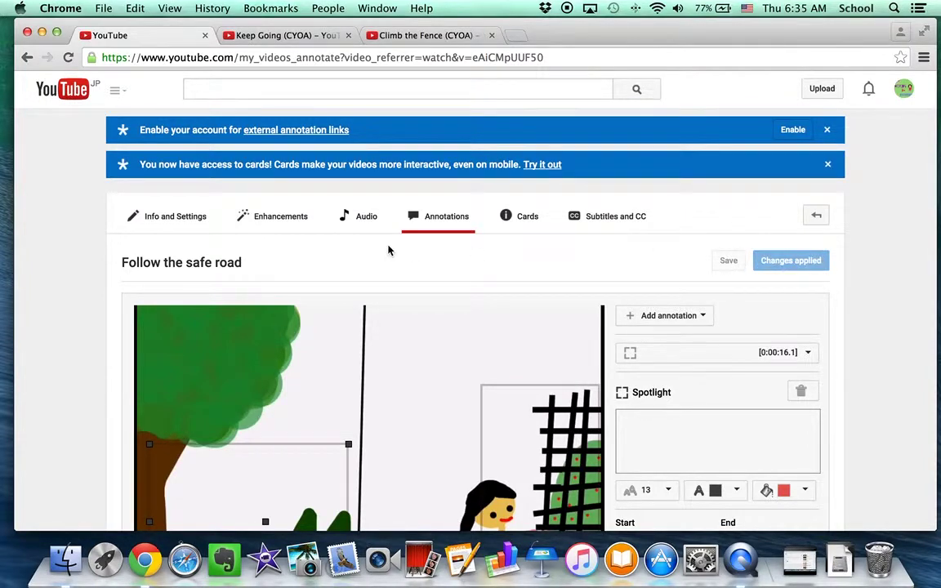
On the Follow the safe road watch page, test the tree spotlight at 0:22, opening Keep Going (CYOA)
{"action": "left_click", "coordinate": [204, 270]}
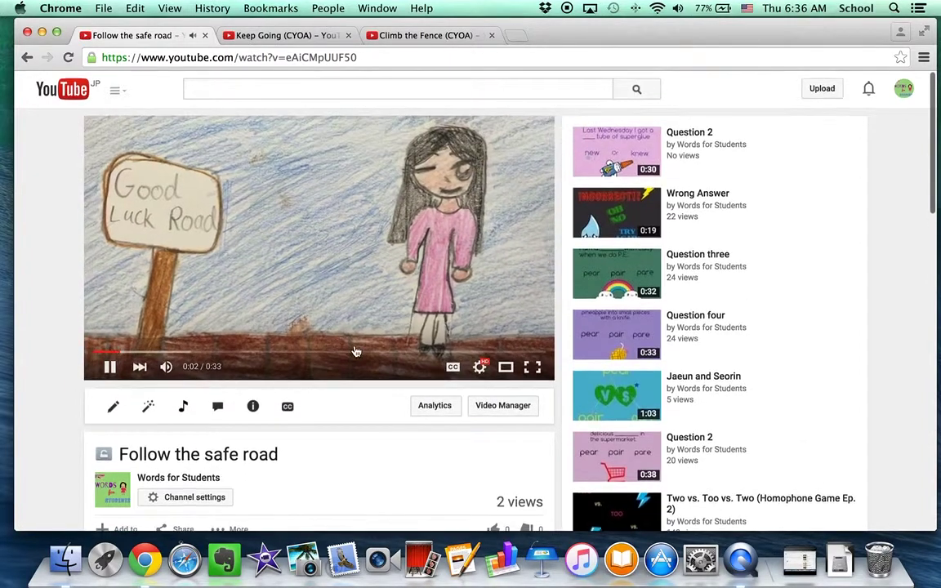
{"action": "left_click", "coordinate": [387, 353]}
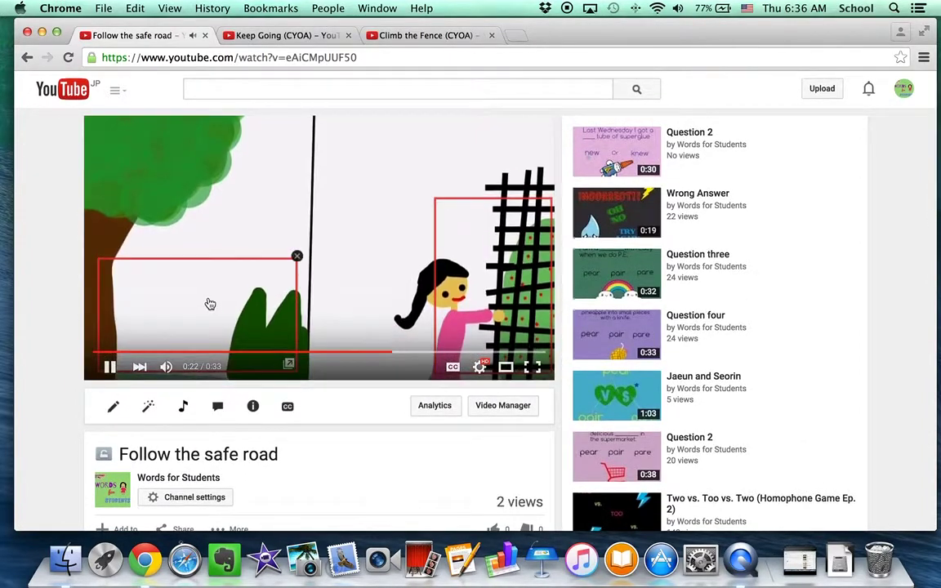
{"action": "left_click", "coordinate": [207, 304]}
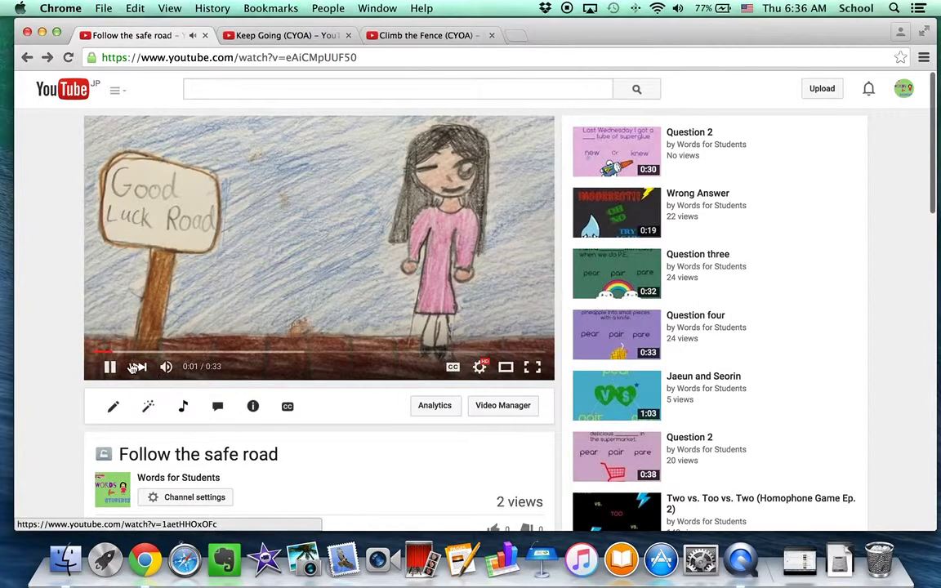
Pause the playing video near the start, around 0:02
{"action": "left_click", "coordinate": [117, 369]}
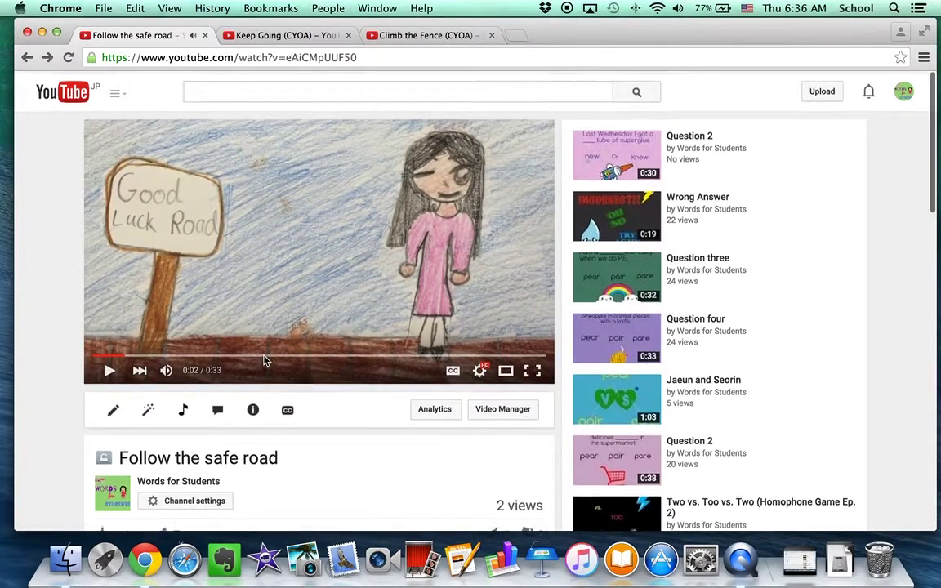
{"action": "scroll", "coordinate": [263, 361], "scroll_direction": "down", "scroll_amount": 1}
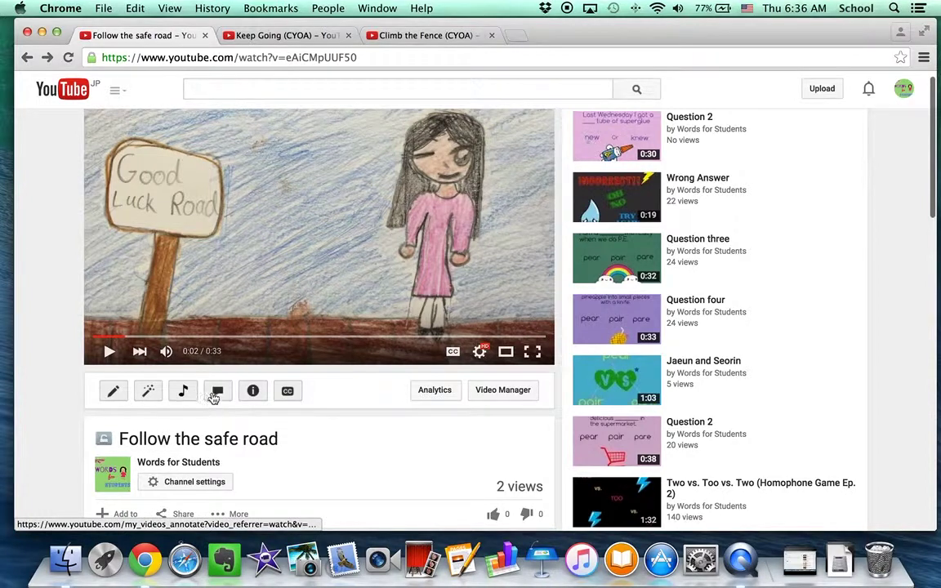
{"action": "scroll", "coordinate": [249, 394], "scroll_direction": "up", "scroll_amount": 1}
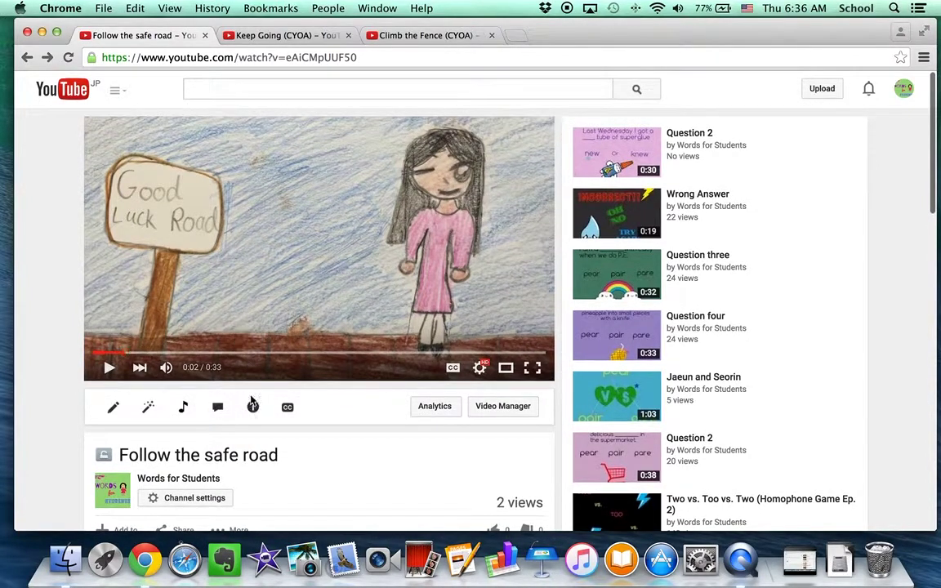
Open the Cards editor and scrub the preview from 0:17 back to about 0:14
{"action": "left_click", "coordinate": [253, 408]}
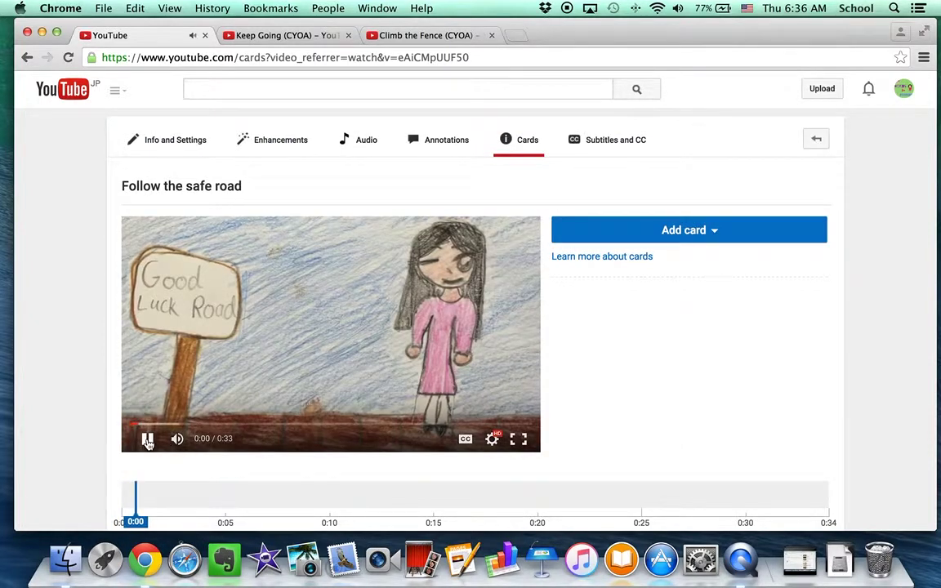
{"action": "scroll", "coordinate": [421, 478], "scroll_direction": "down", "scroll_amount": 1}
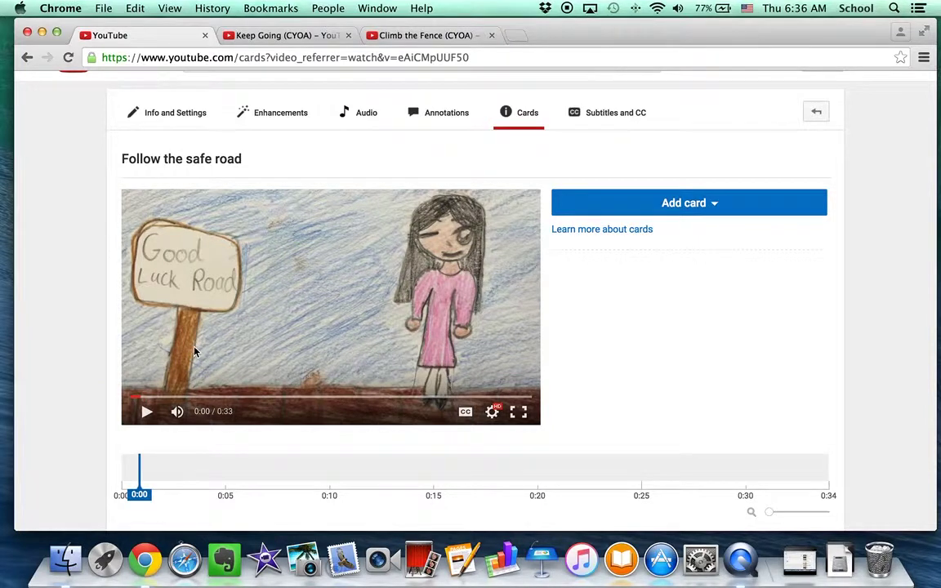
{"action": "left_click", "coordinate": [336, 399]}
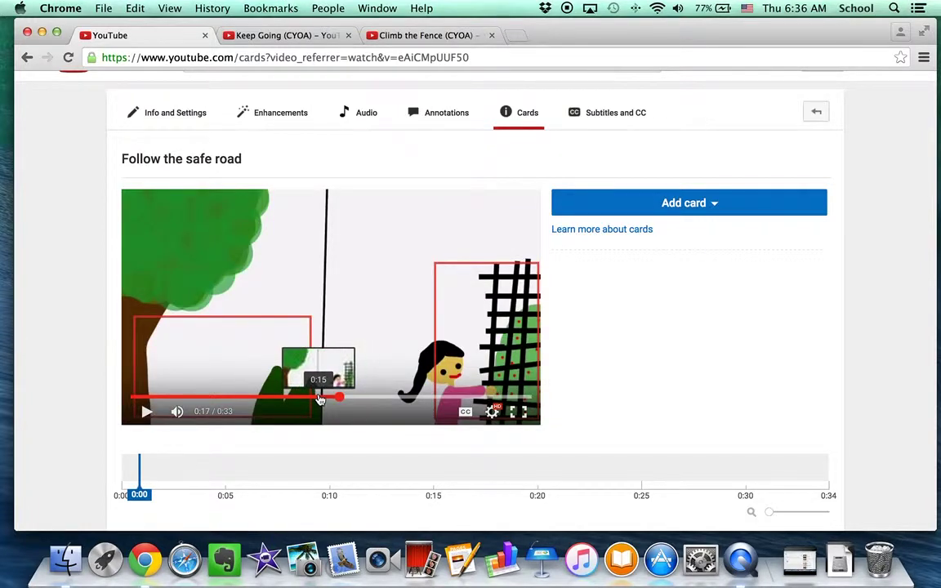
{"action": "left_click", "coordinate": [319, 399]}
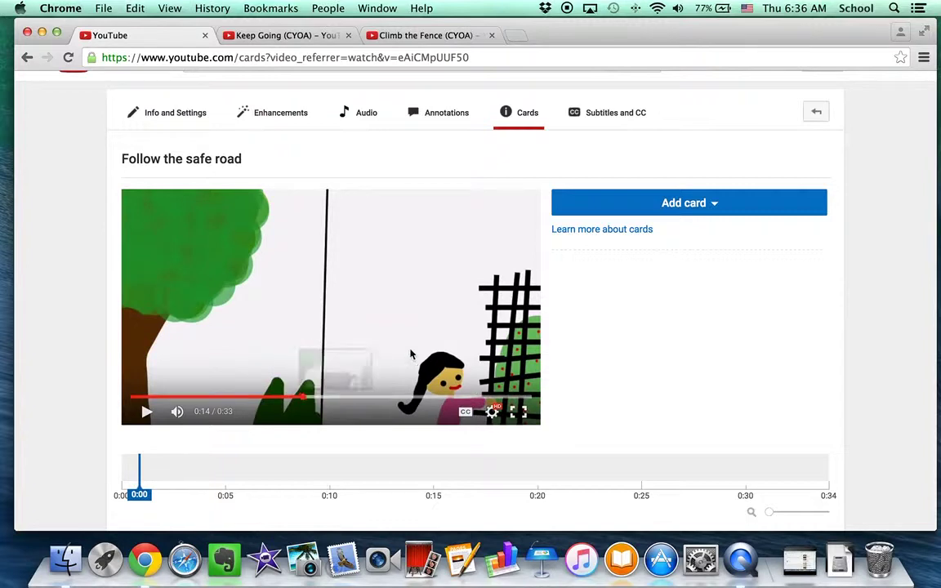
Create a Video card at 0:14 using the pasted Keep Going (CYOA) URL
{"action": "left_click", "coordinate": [717, 205]}
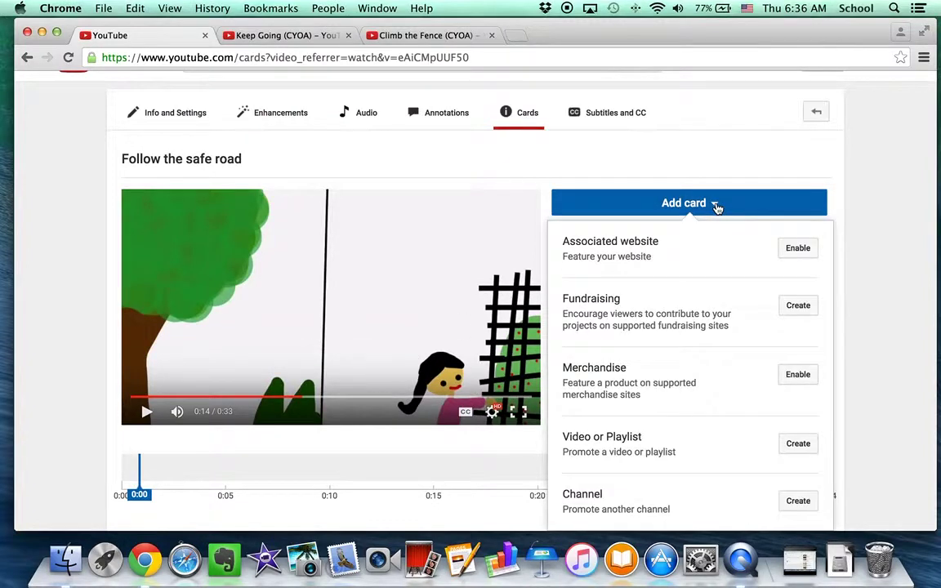
{"action": "left_click", "coordinate": [798, 445]}
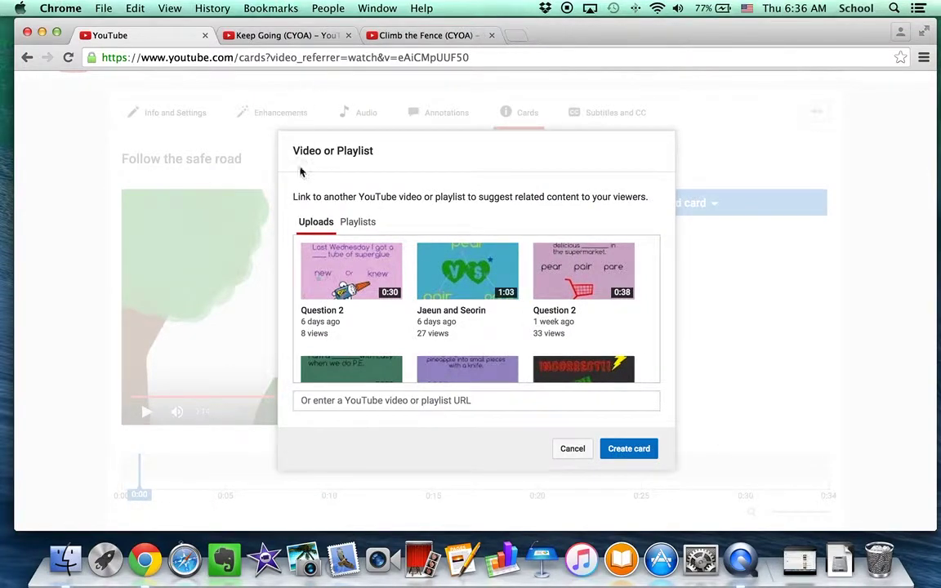
{"action": "left_click", "coordinate": [287, 37]}
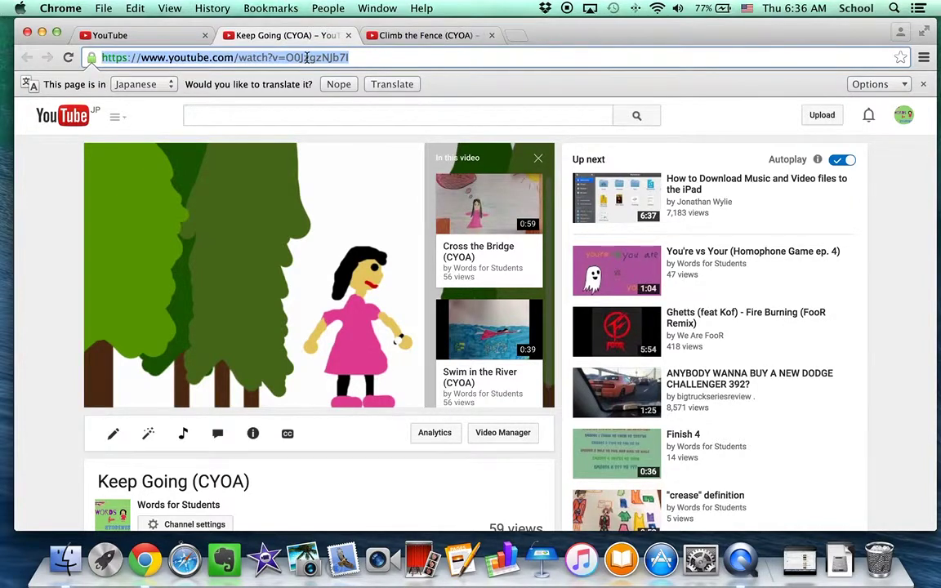
{"action": "left_click", "coordinate": [159, 35]}
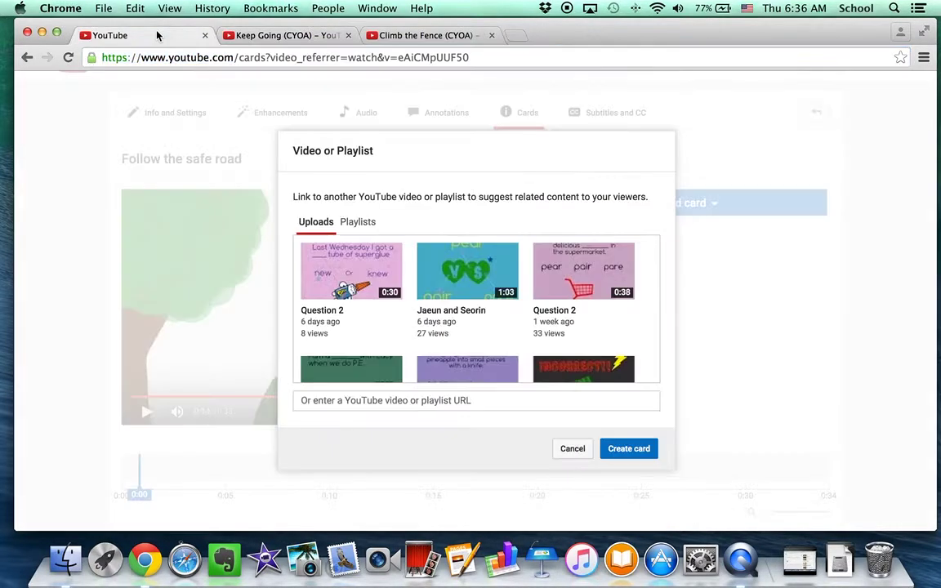
{"action": "left_click", "coordinate": [357, 400]}
{"action": "type", "text": "https://www.youtube.com/watch?v=O0JzgzNJb7I"}
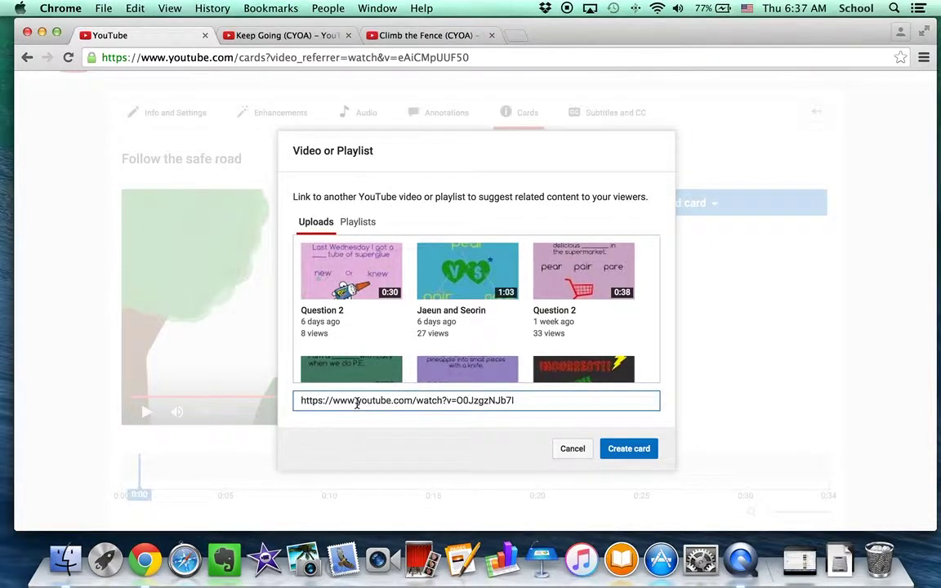
{"action": "left_click", "coordinate": [621, 449]}
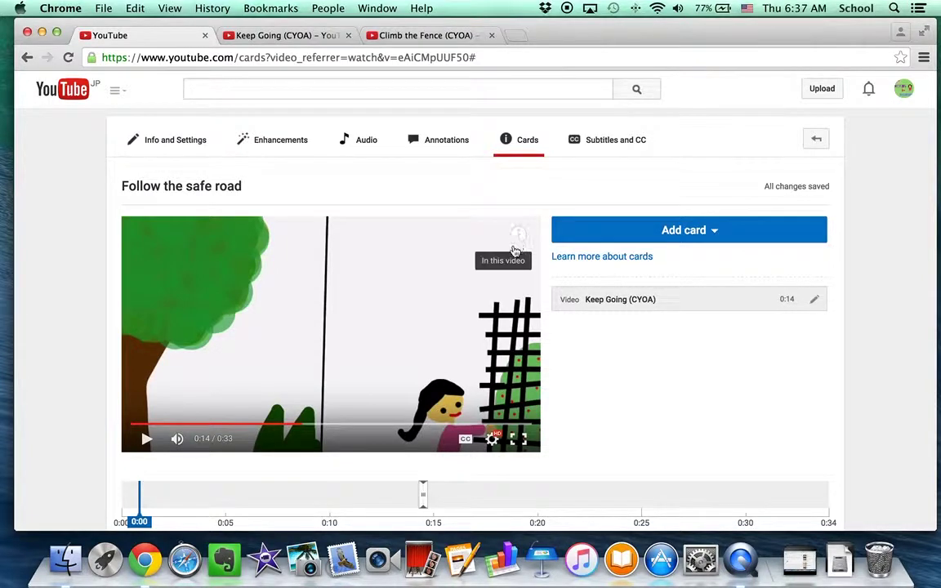
{"action": "scroll", "coordinate": [651, 426], "scroll_direction": "down", "scroll_amount": 1}
Scrub the video's playhead to 0:17
{"action": "scroll", "coordinate": [651, 427], "scroll_direction": "down", "scroll_amount": 2}
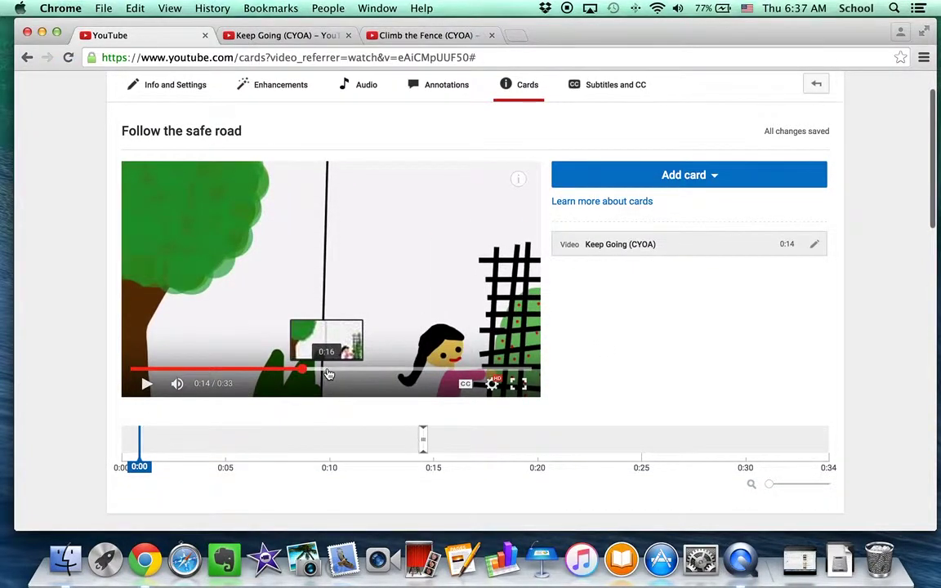
{"action": "left_click", "coordinate": [327, 373]}
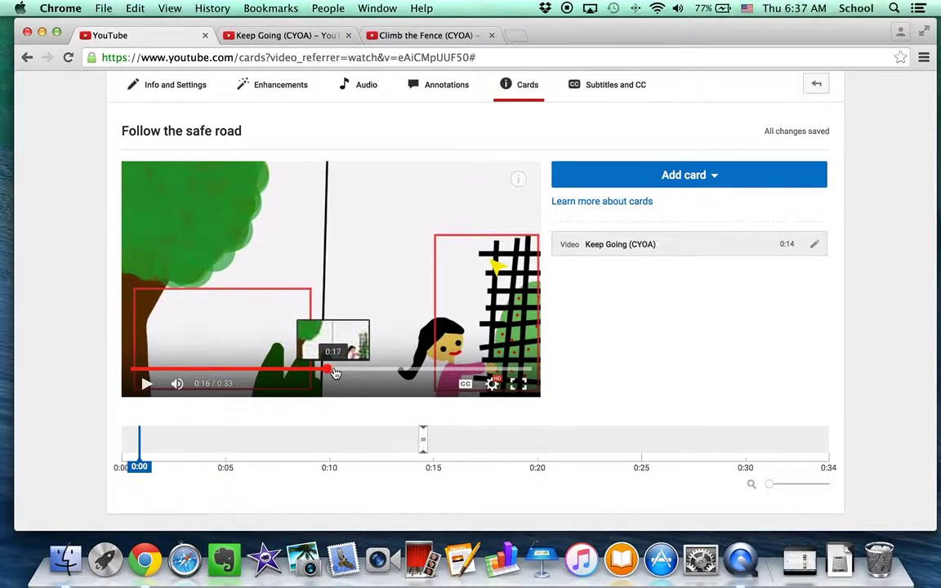
{"action": "left_click", "coordinate": [332, 373]}
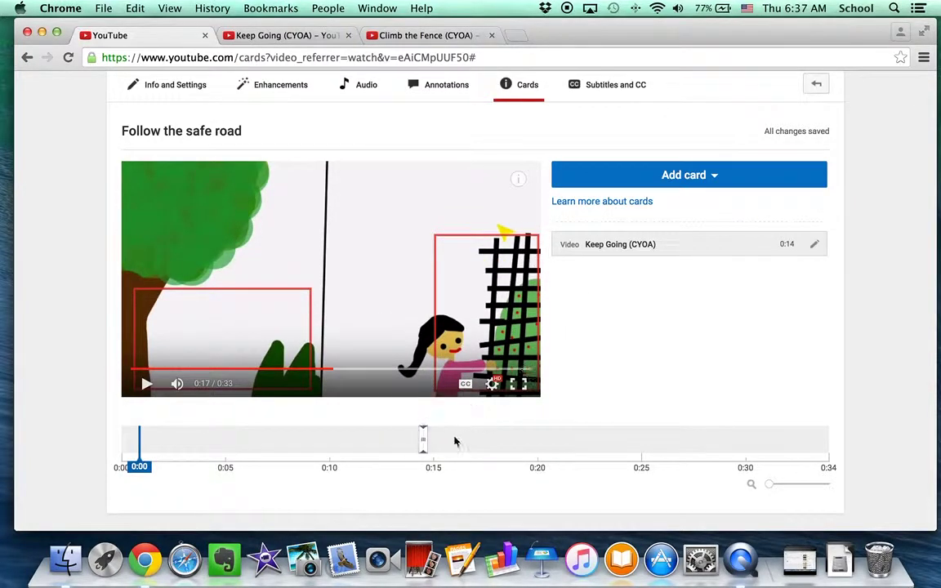
Create a video card at 0:17 linking to Climb the Fence (CYOA) using its copied page URL
{"action": "left_click", "coordinate": [652, 181]}
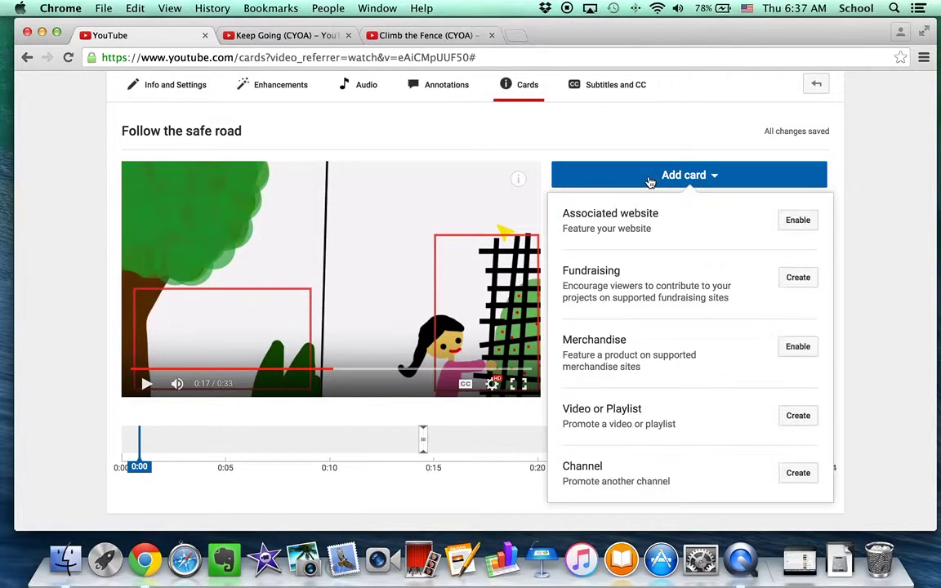
{"action": "left_click", "coordinate": [799, 416]}
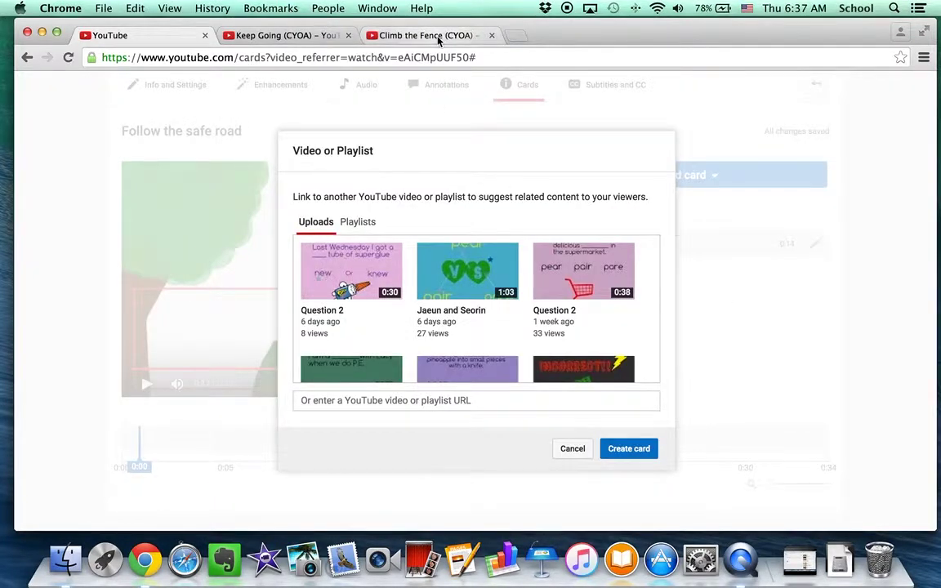
{"action": "left_click", "coordinate": [425, 36]}
{"action": "triple_click", "coordinate": [406, 57]}
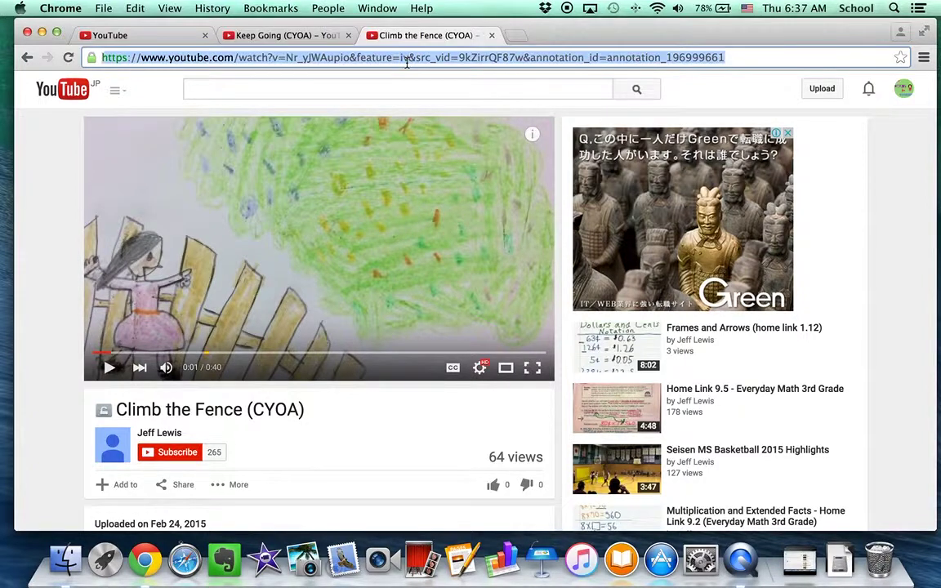
{"action": "left_click", "coordinate": [124, 36]}
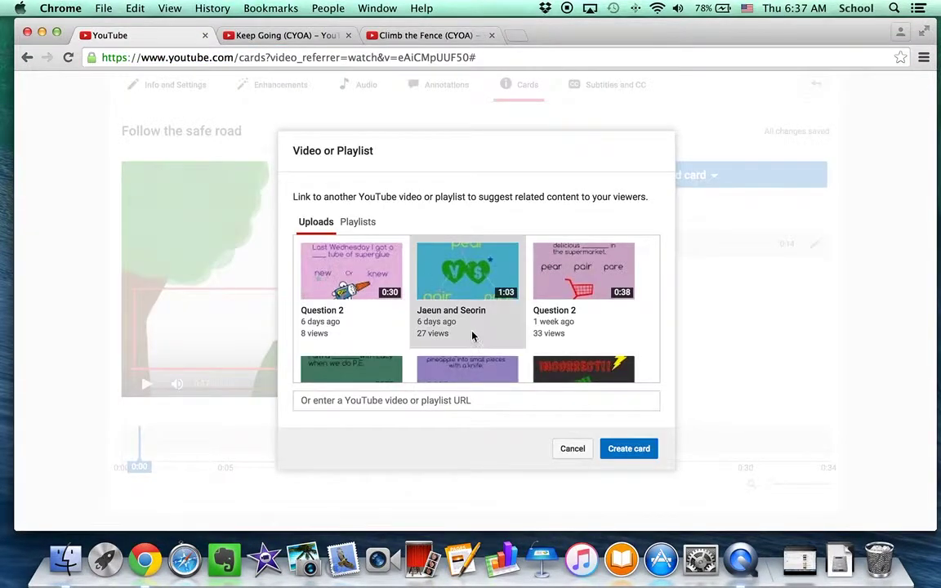
{"action": "left_click", "coordinate": [451, 401]}
{"action": "key", "text": "super+v"}
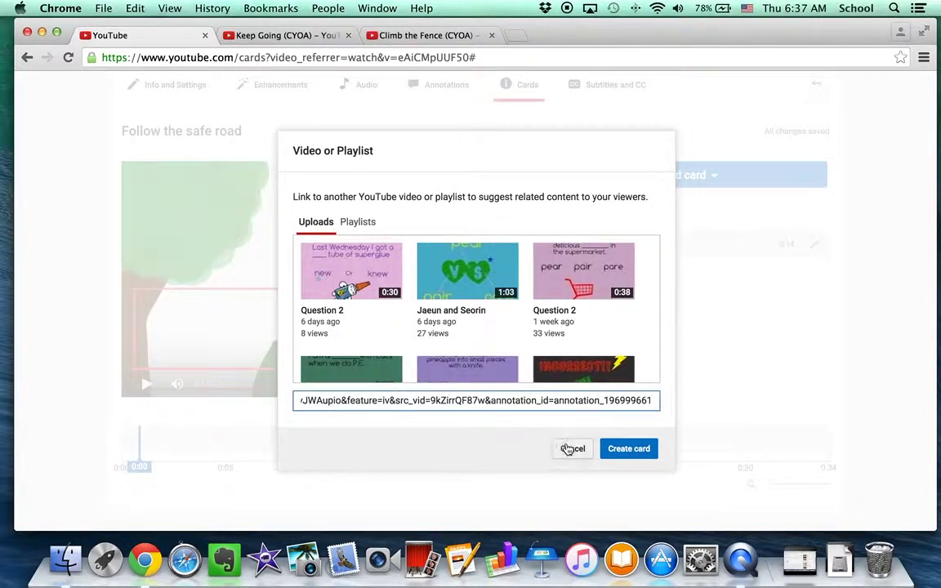
{"action": "left_click", "coordinate": [629, 449]}
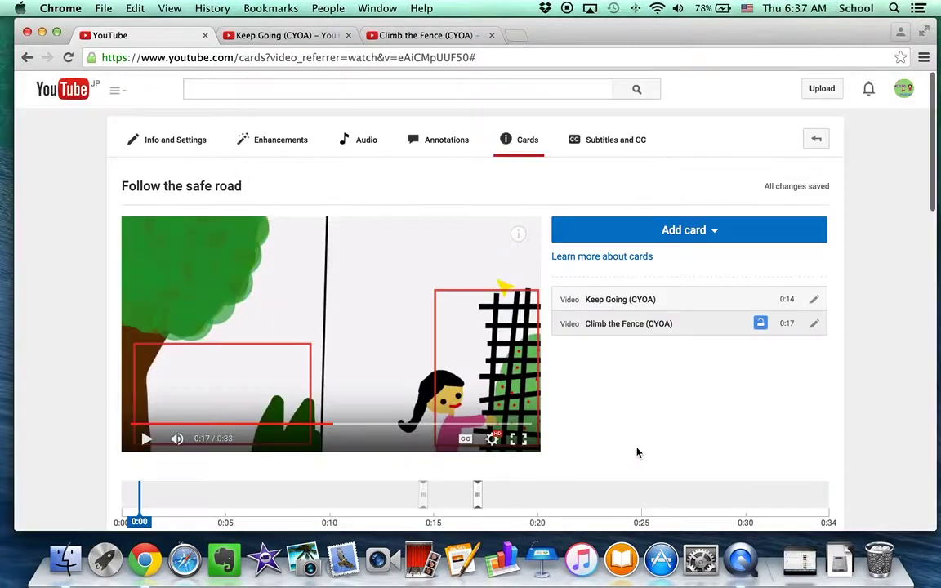
Play the preview and open its card panel to check the Keep Going and Climb the Fence cards
{"action": "scroll", "coordinate": [638, 452], "scroll_direction": "down", "scroll_amount": 1}
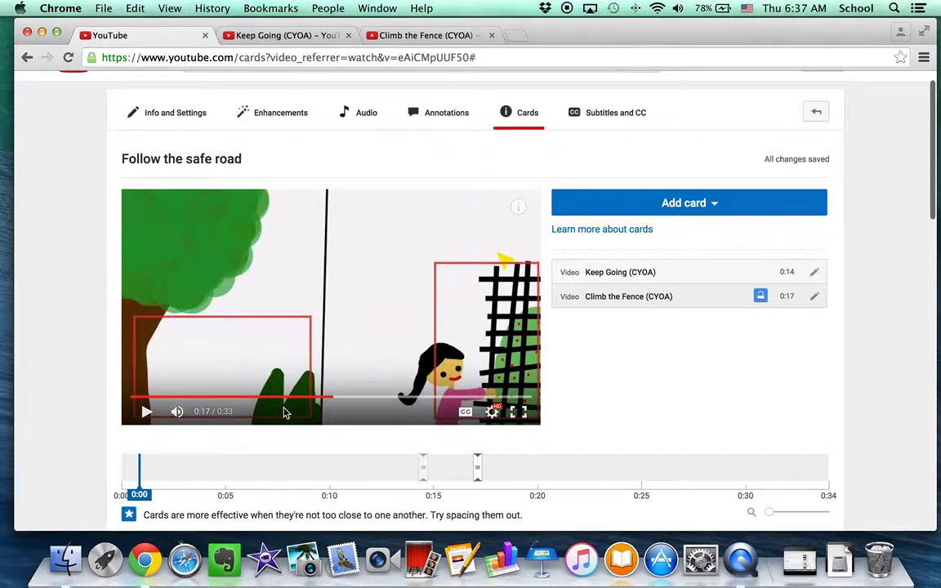
{"action": "left_click", "coordinate": [145, 413]}
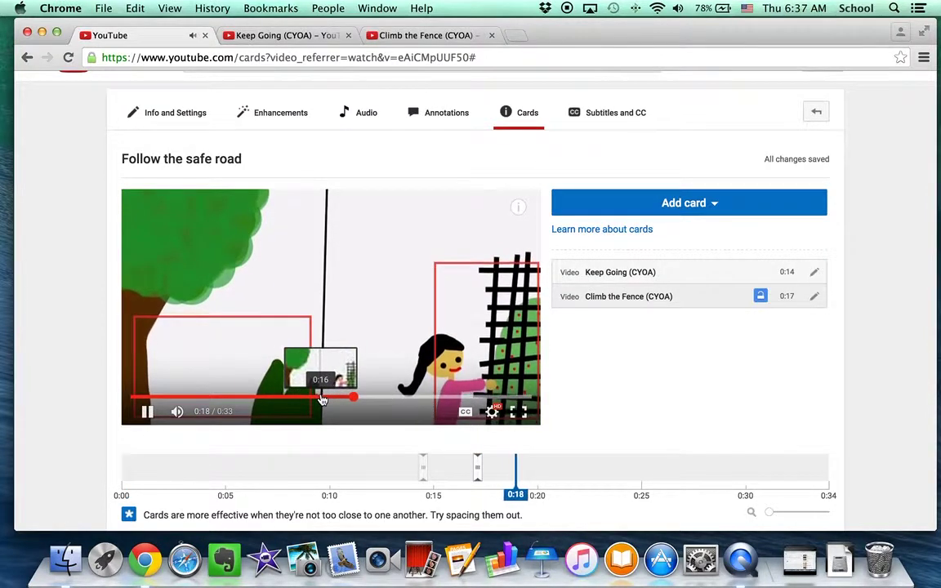
{"action": "left_click", "coordinate": [520, 207]}
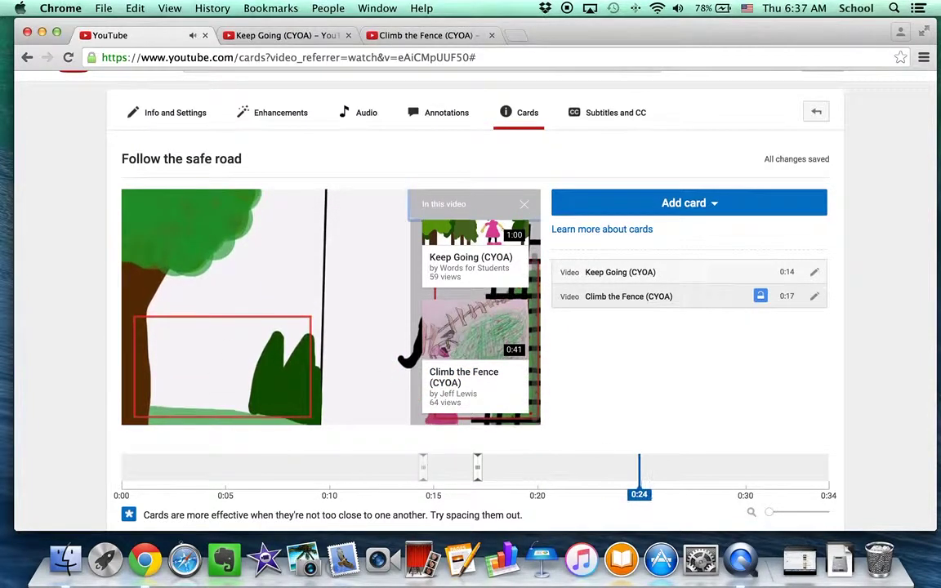
{"action": "scroll", "coordinate": [607, 371], "scroll_direction": "down", "scroll_amount": 5}
{"action": "scroll", "coordinate": [607, 371], "scroll_direction": "up", "scroll_amount": 5}
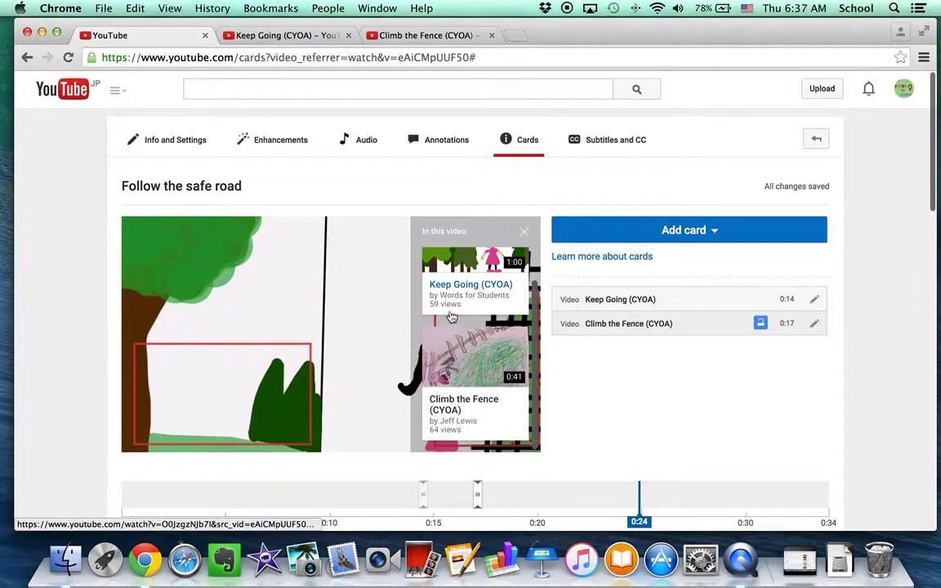
{"action": "scroll", "coordinate": [452, 319], "scroll_direction": "up", "scroll_amount": 1}
{"action": "scroll", "coordinate": [451, 316], "scroll_direction": "down", "scroll_amount": 1}
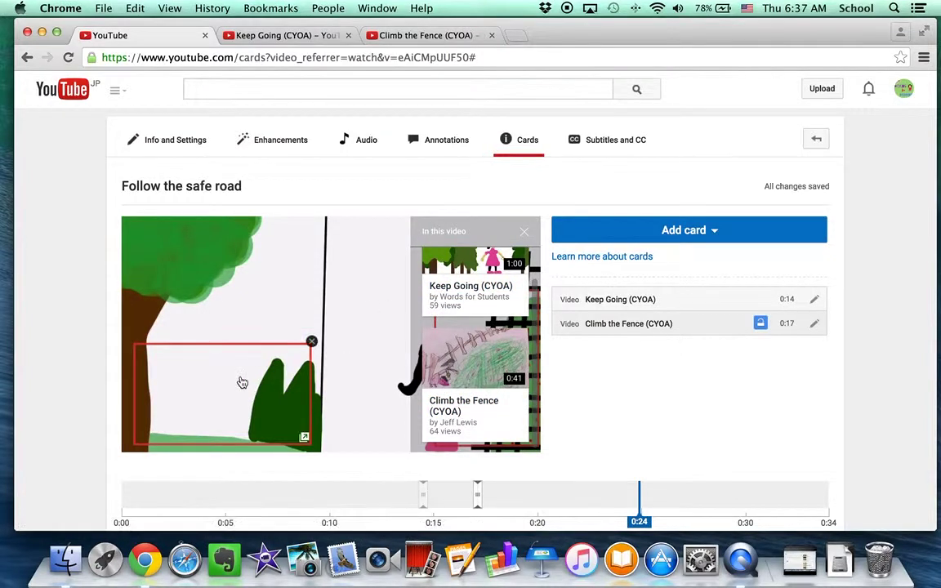
{"action": "scroll", "coordinate": [524, 341], "scroll_direction": "down", "scroll_amount": 1}
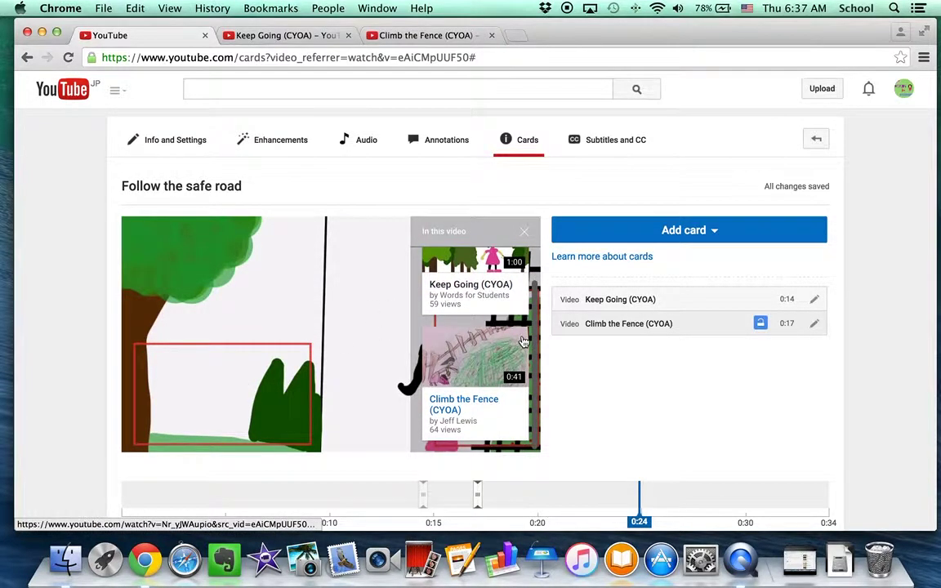
{"action": "scroll", "coordinate": [523, 341], "scroll_direction": "up", "scroll_amount": 1}
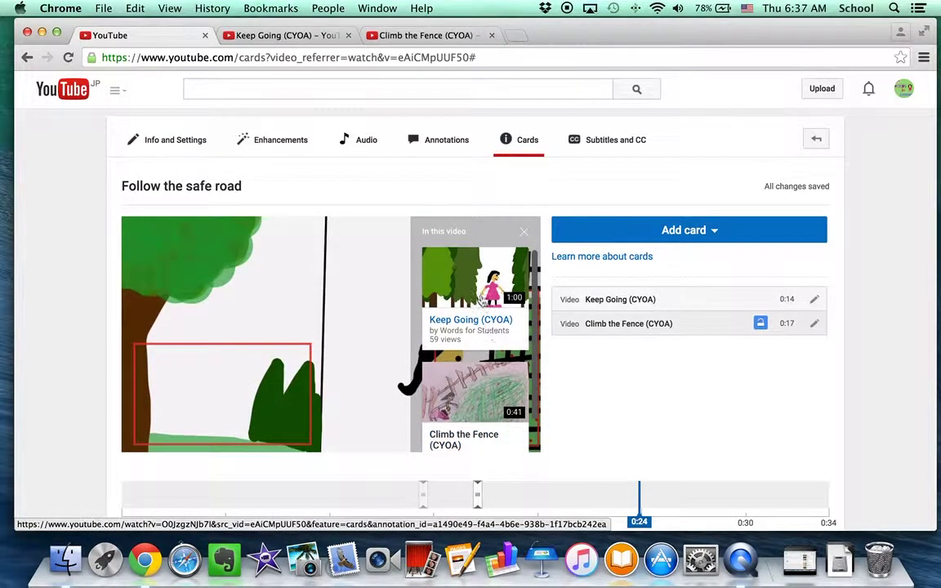
{"action": "scroll", "coordinate": [482, 413], "scroll_direction": "down", "scroll_amount": 1}
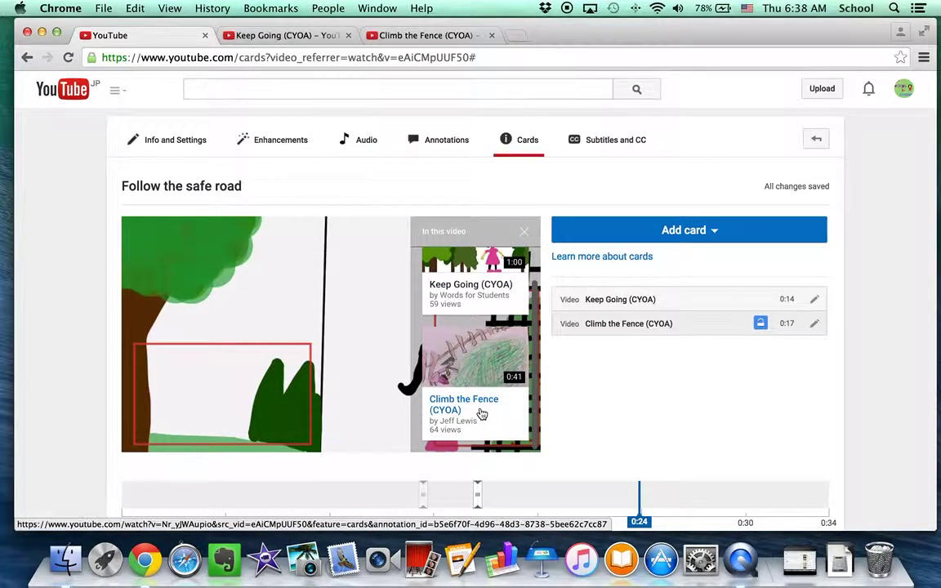
{"action": "scroll", "coordinate": [482, 413], "scroll_direction": "up", "scroll_amount": 1}
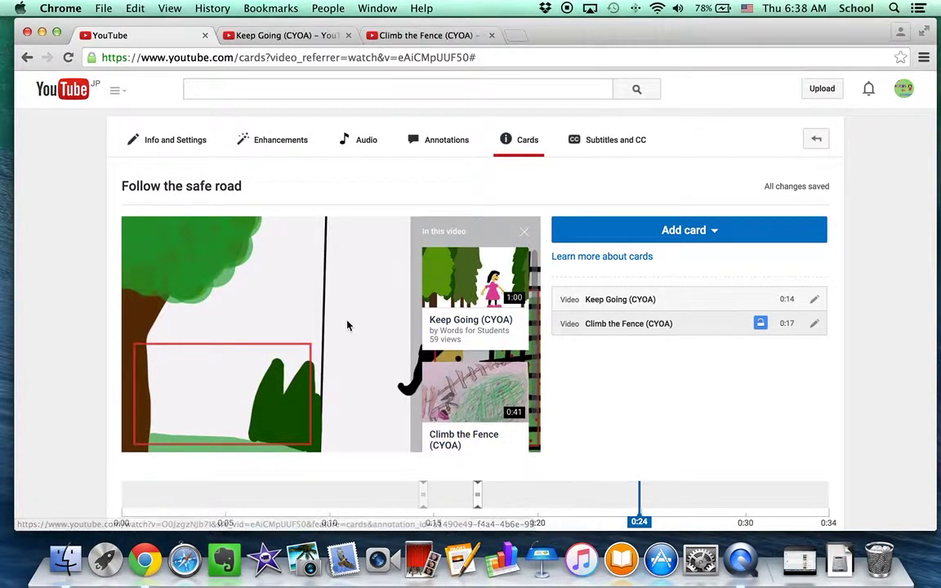